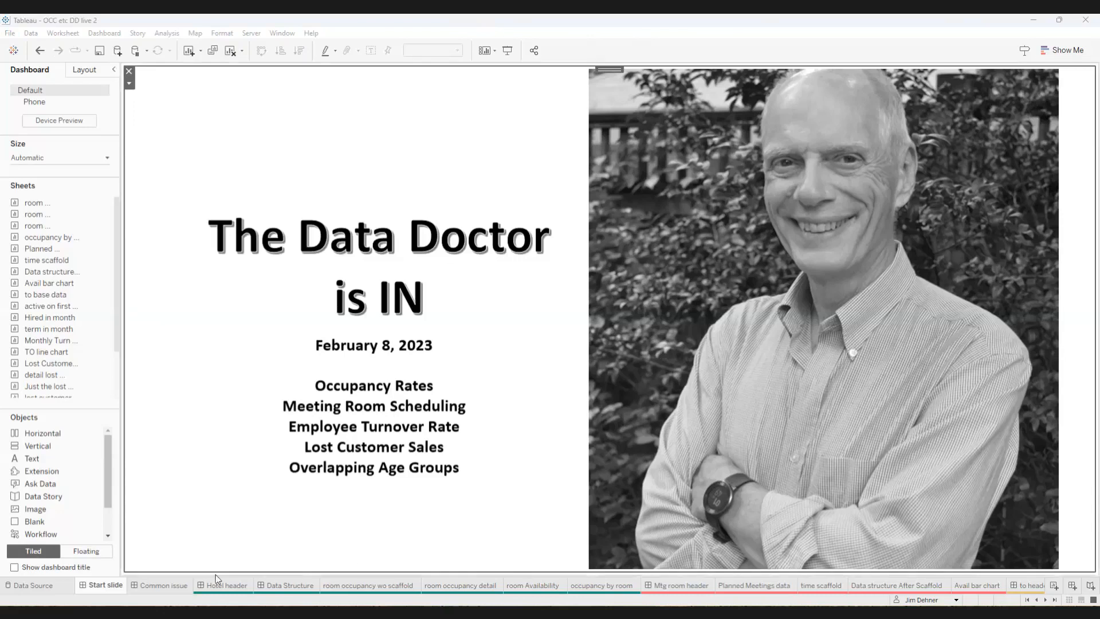
Review the common issue and hotel data structure slides, plus the room occupancy sheets built on check-in date and on scaffold date.
click(175, 588)
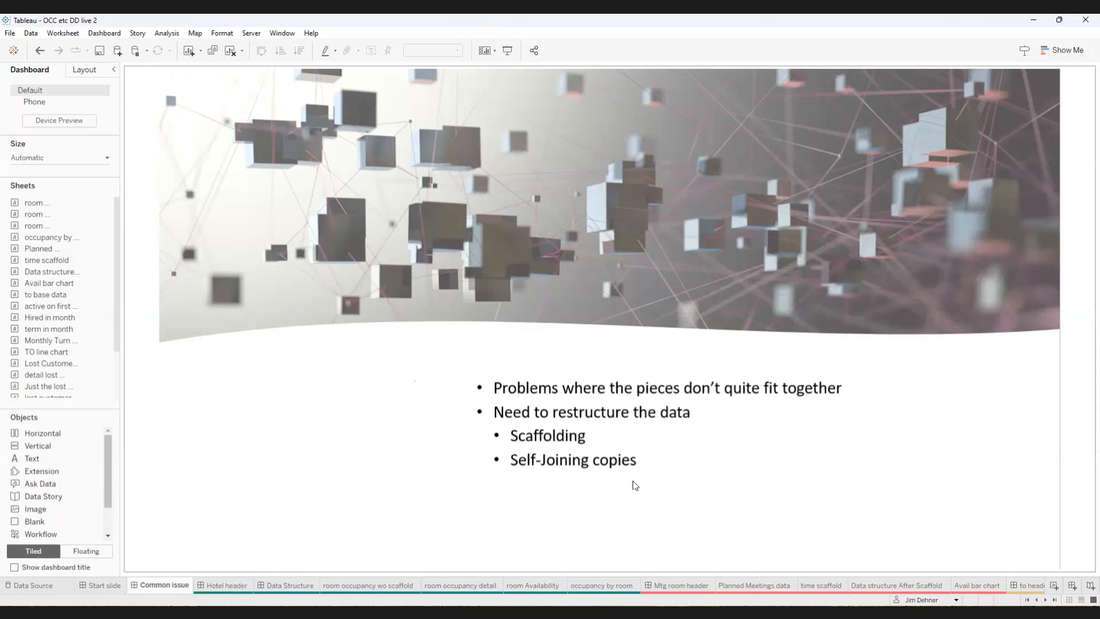
click(229, 586)
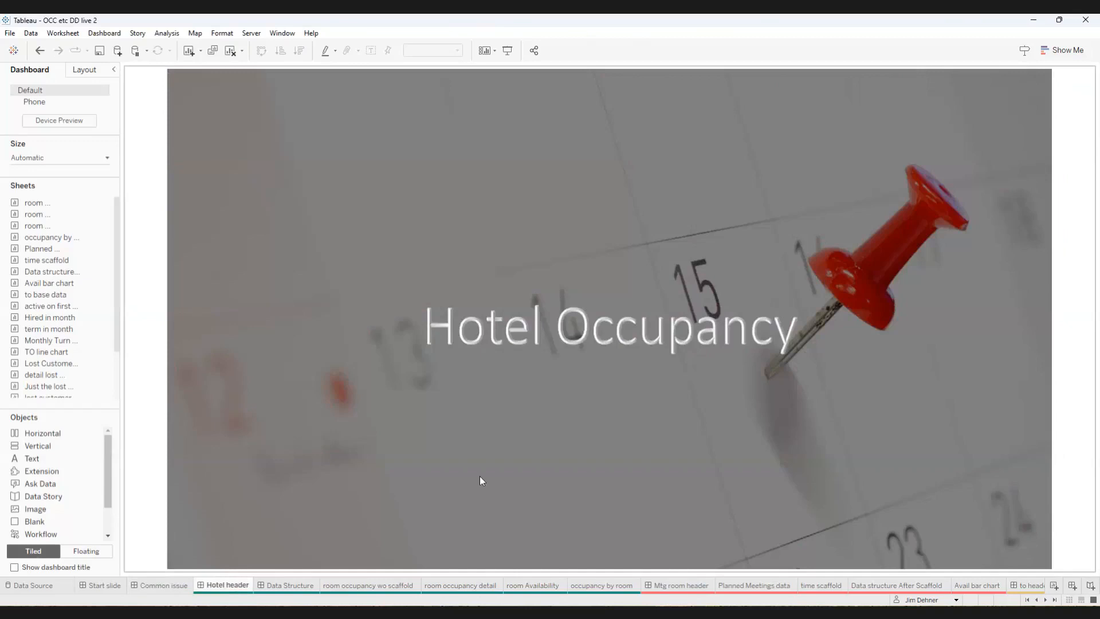
click(292, 585)
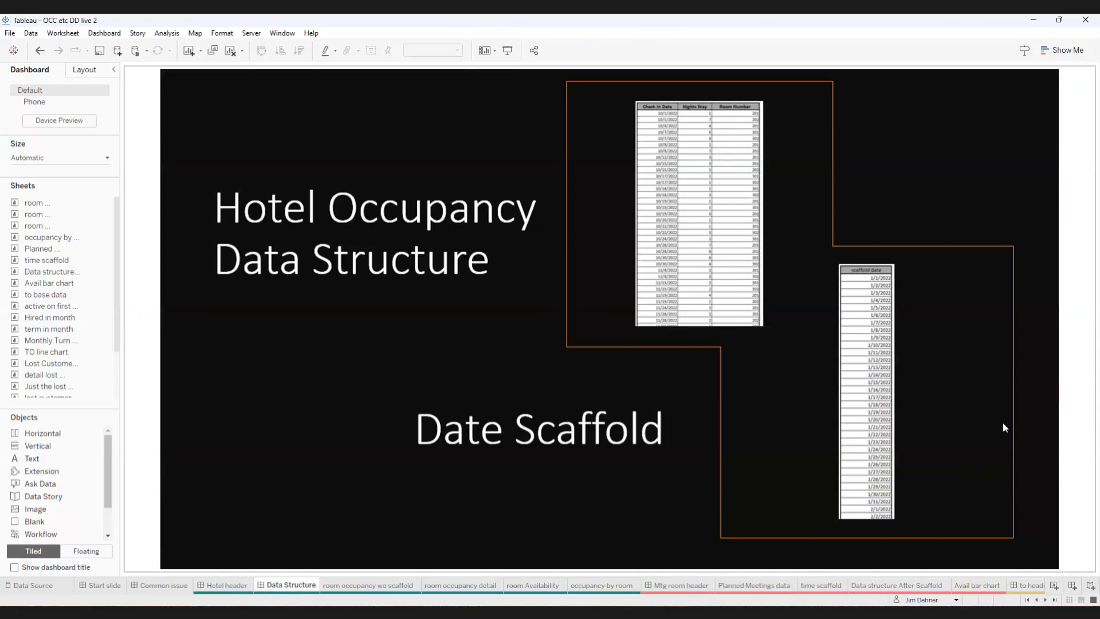
click(366, 586)
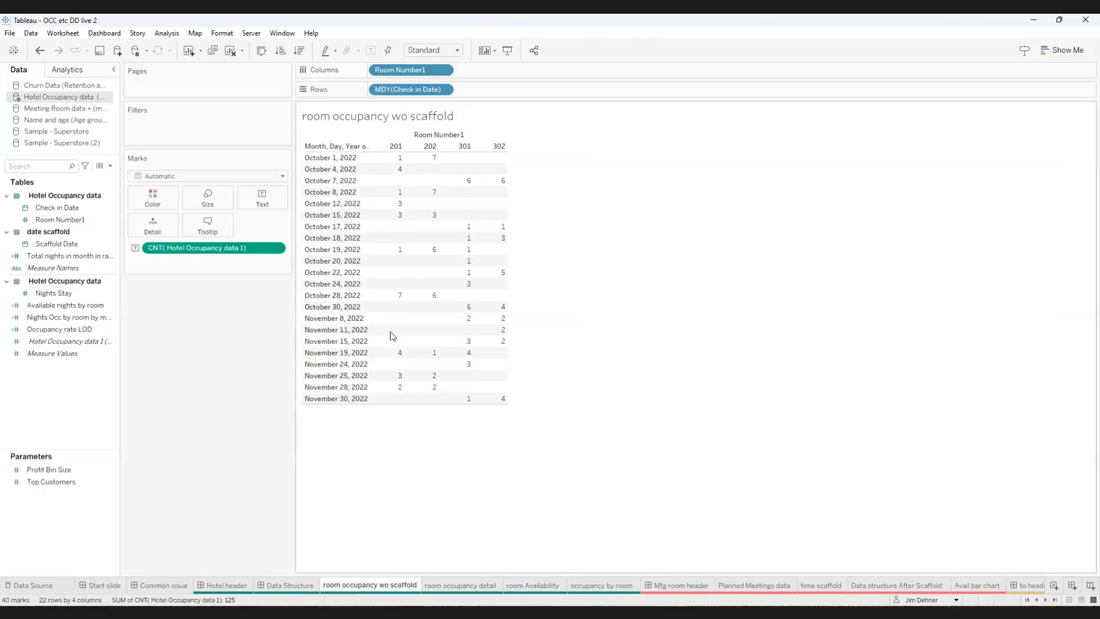
click(460, 585)
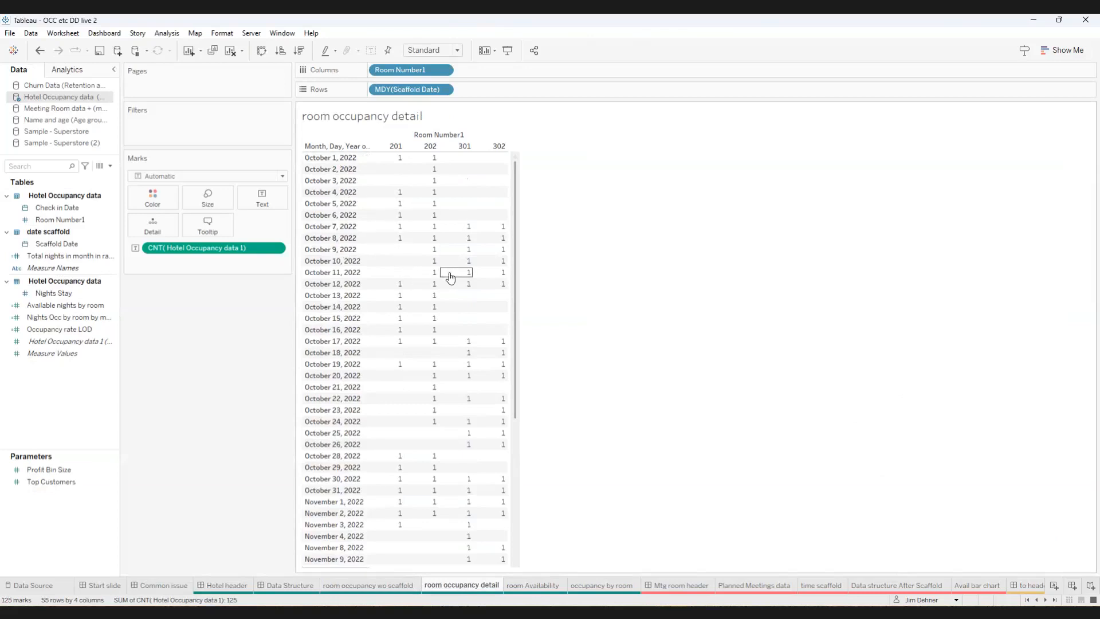
Examine the join clauses between Hotel Occupancy data and date scaffold in the data source, and return to the room occupancy detail sheet.
click(48, 591)
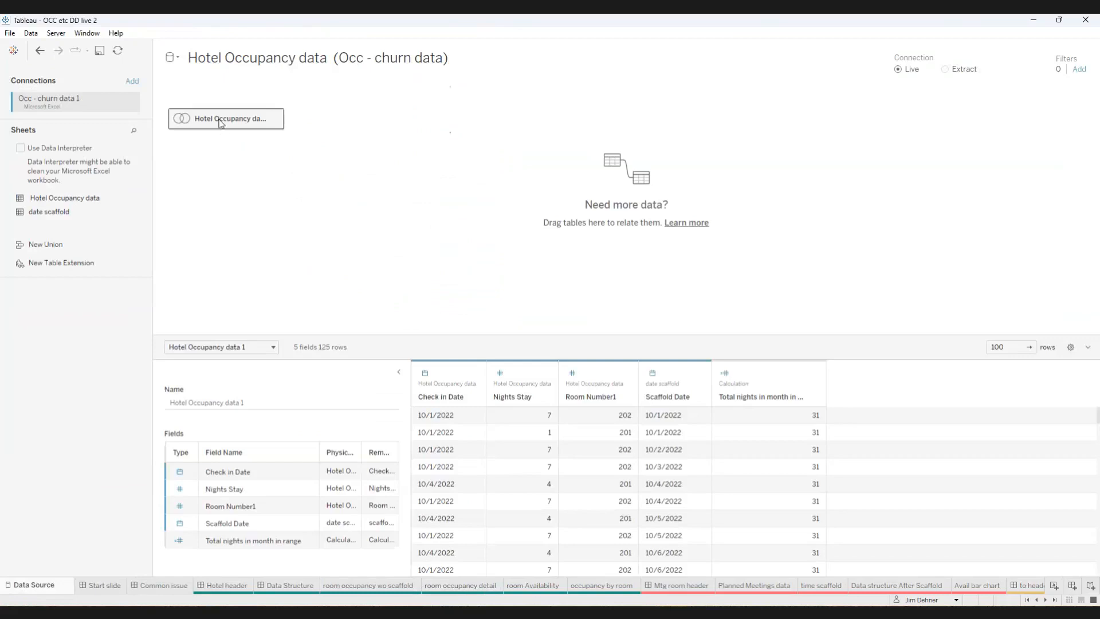
double_click(219, 123)
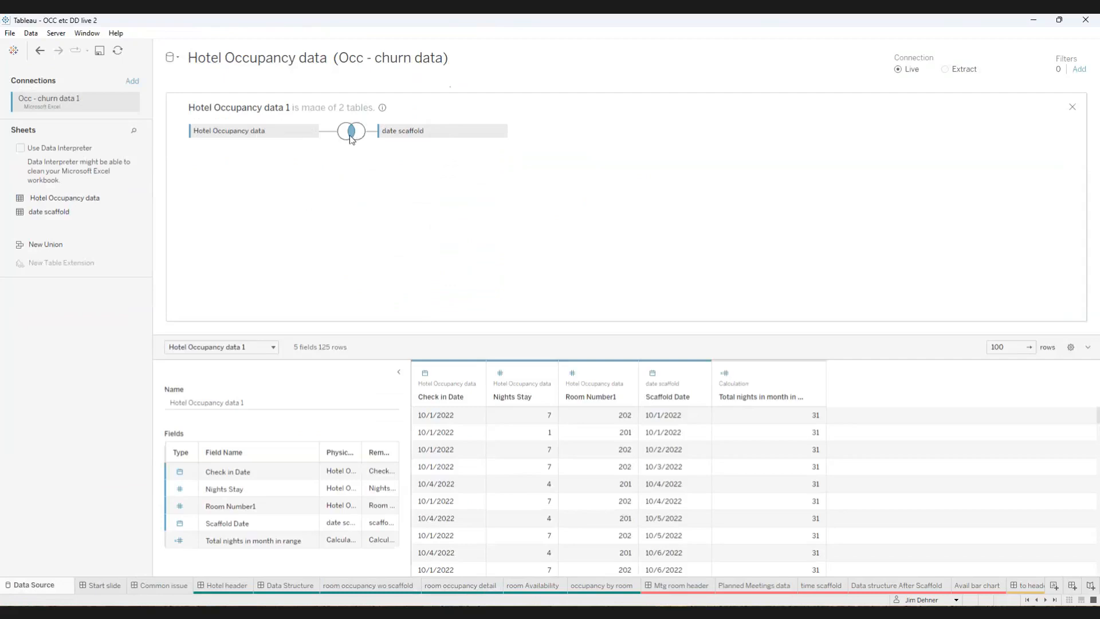
click(352, 139)
drag(462, 249, 769, 264)
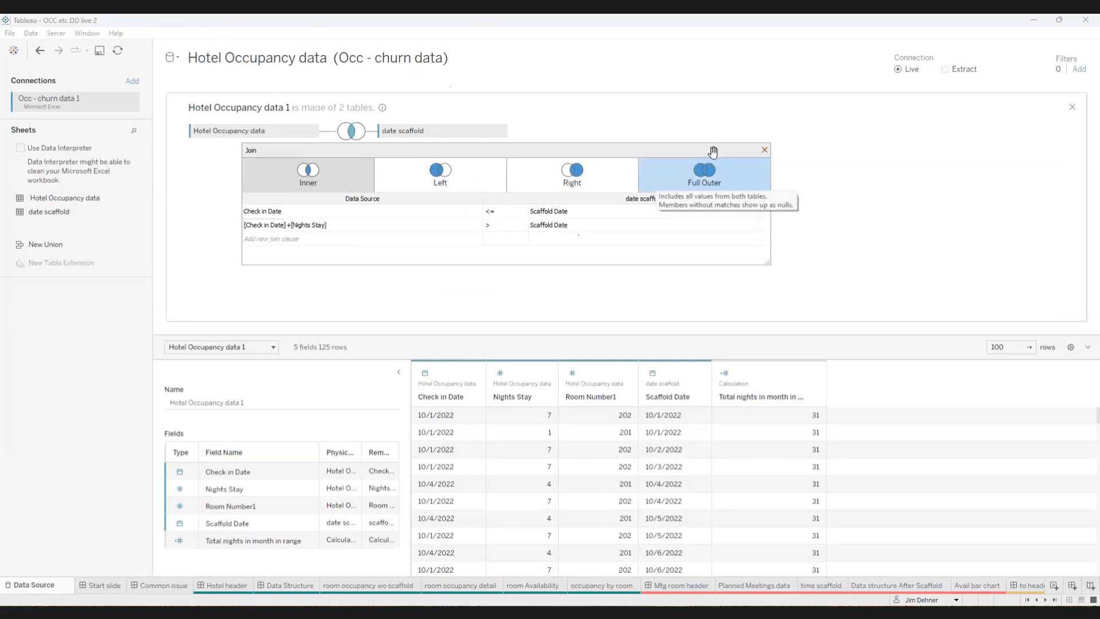
click(764, 150)
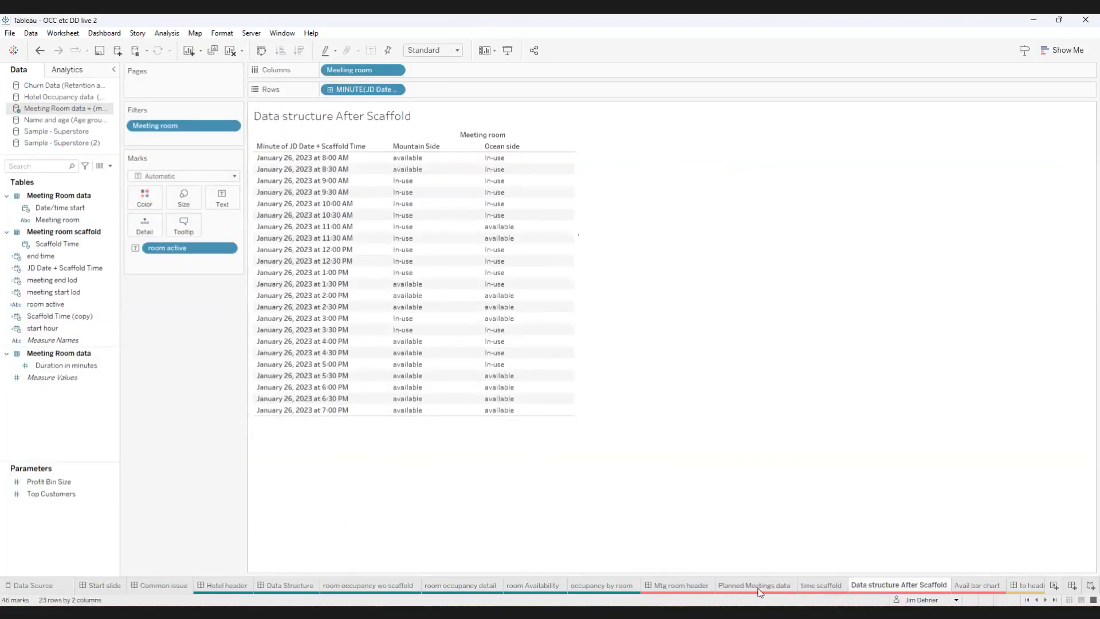
click(760, 591)
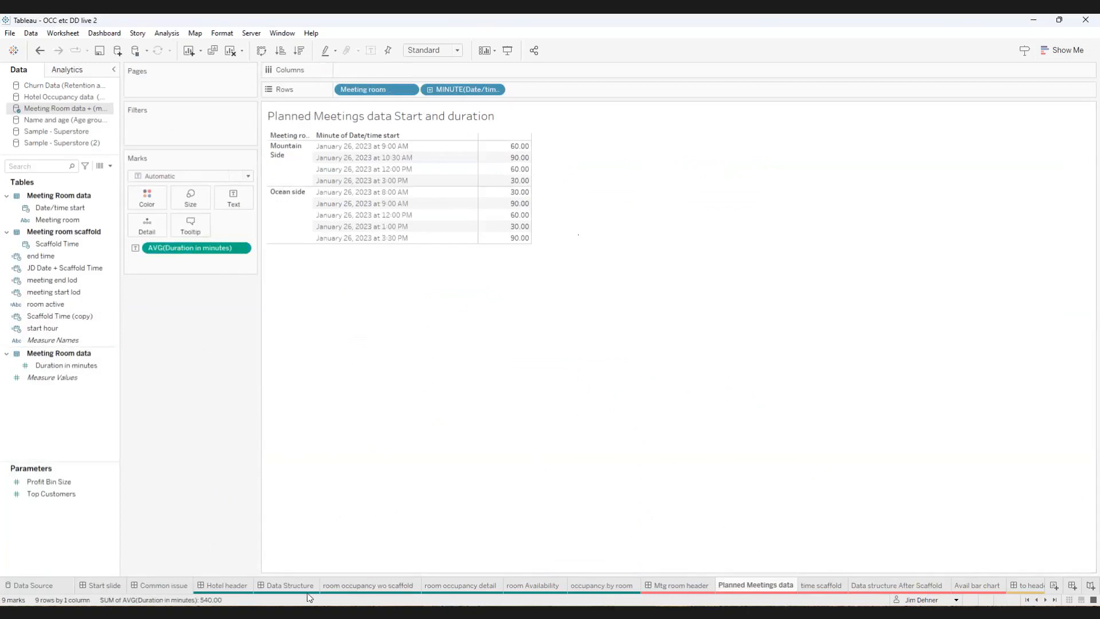
click(435, 591)
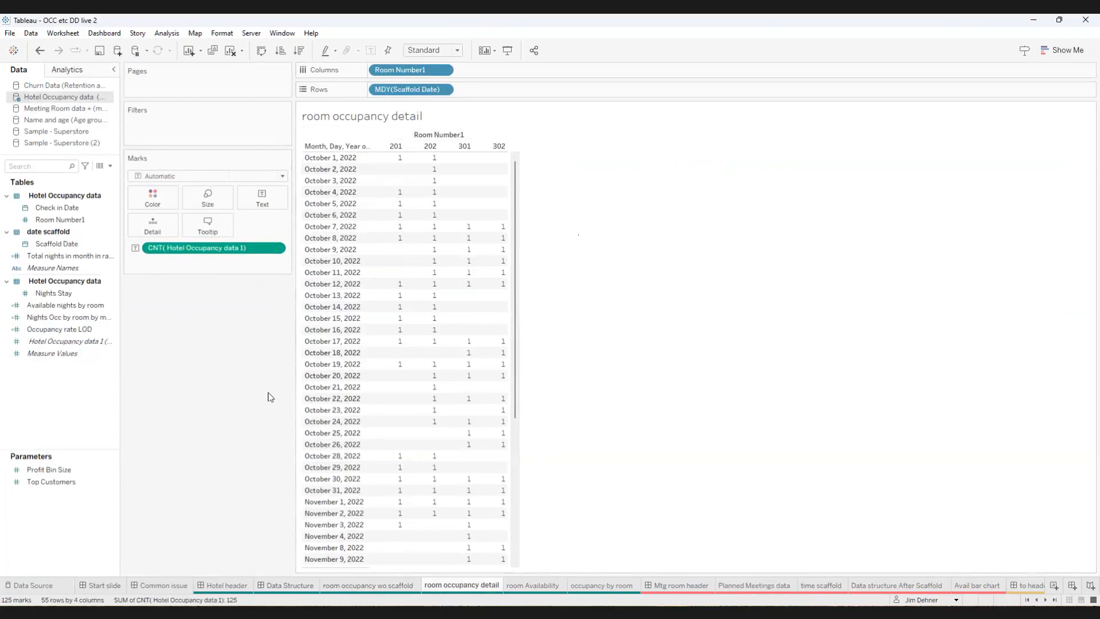
Examine the formula of the Available nights by room field used on the room Availability sheet, and close it without changes.
click(533, 585)
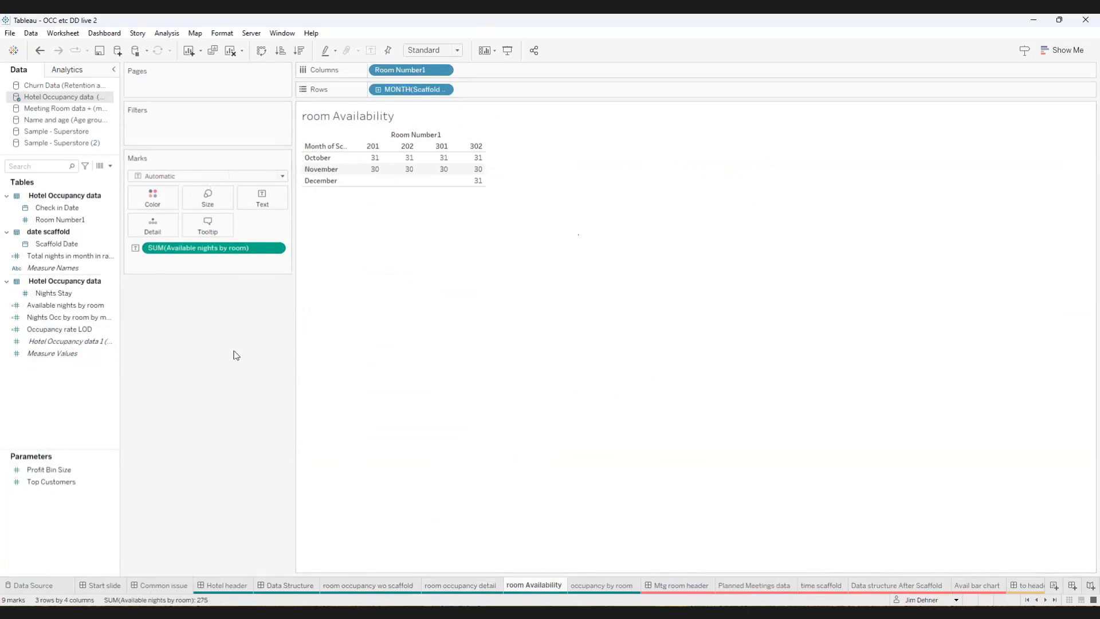
right_click(66, 306)
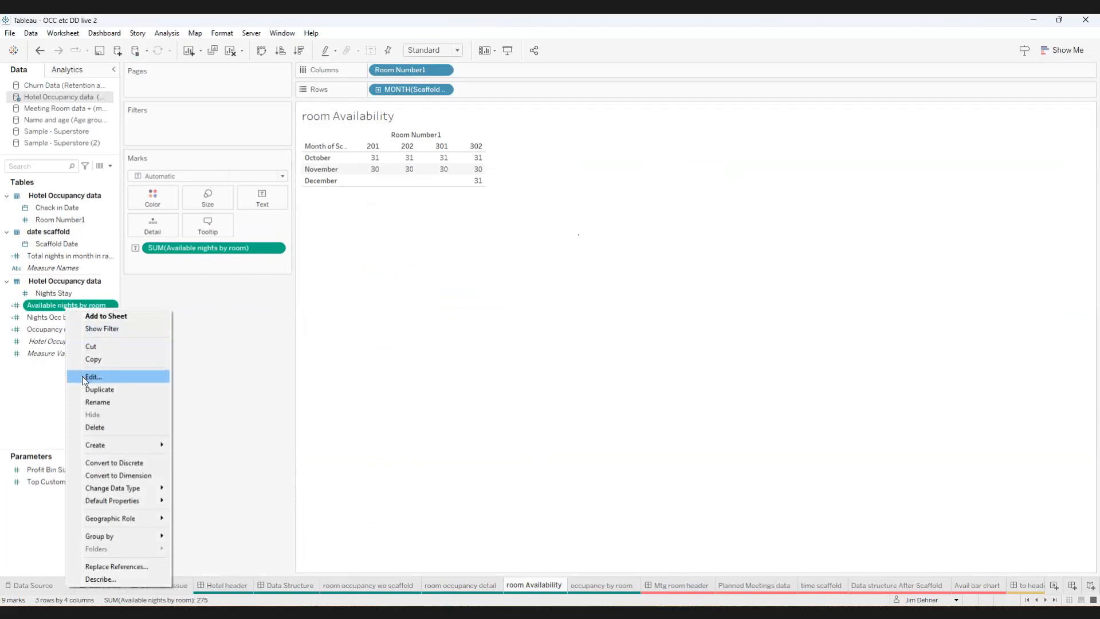
click(85, 378)
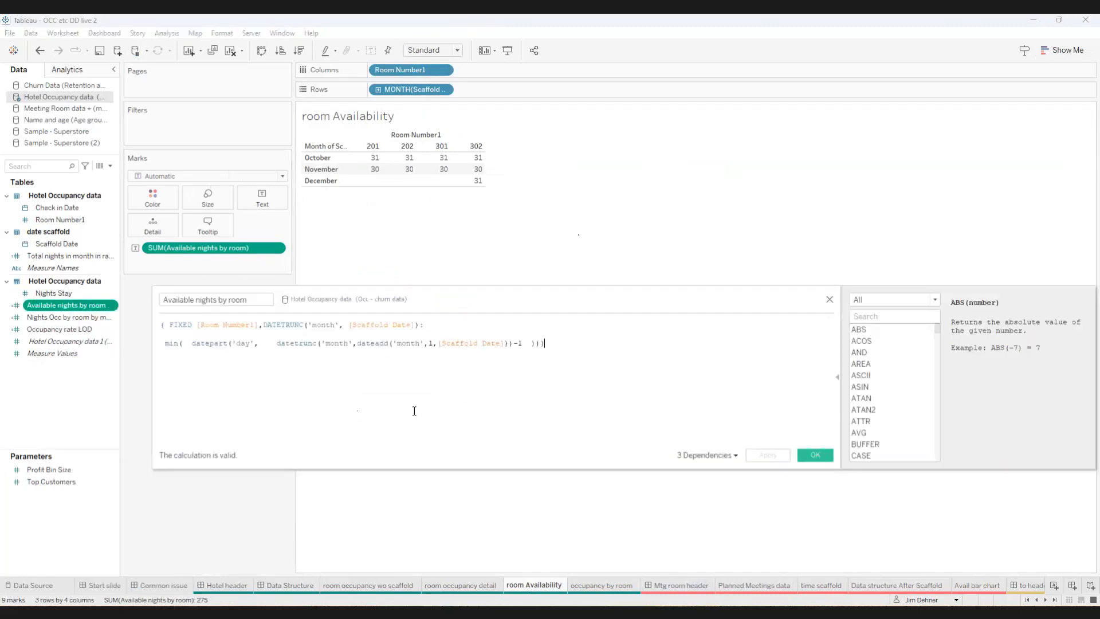
scroll(414, 411, up, 3)
scroll(415, 411, up, 2)
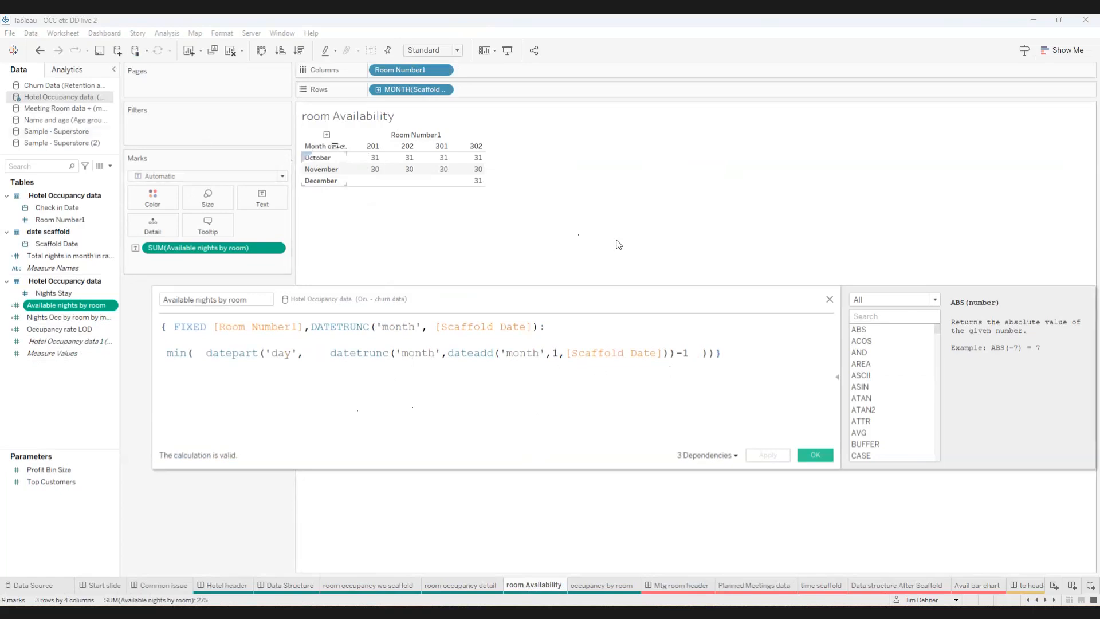
click(830, 299)
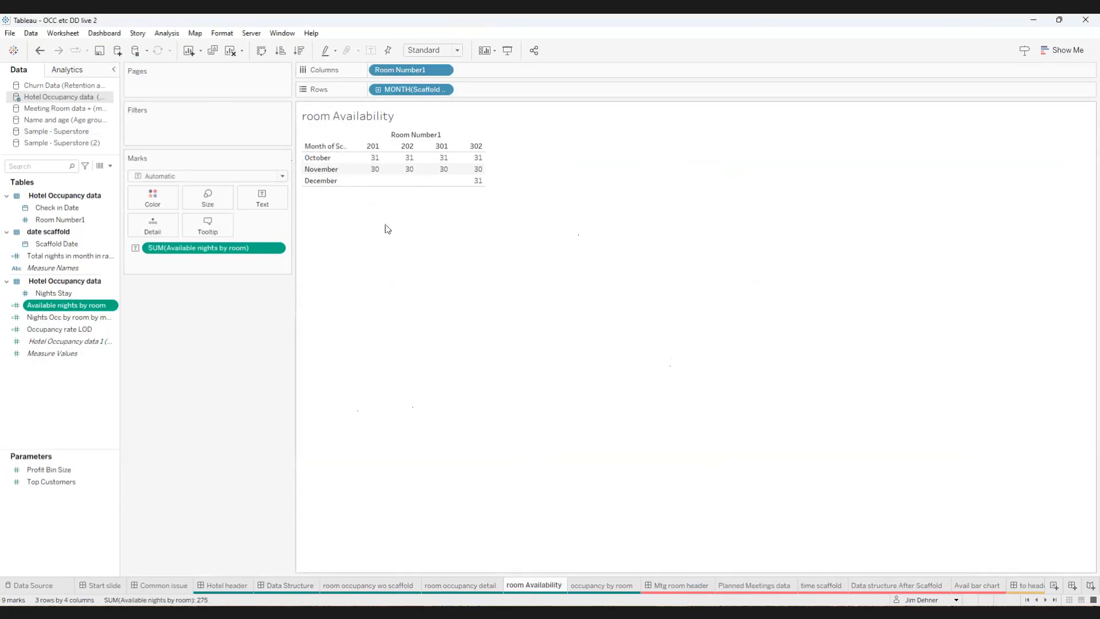
Examine the Occupancy rate LOD formula behind the occupancy by room sheet, and close it without changes.
click(586, 585)
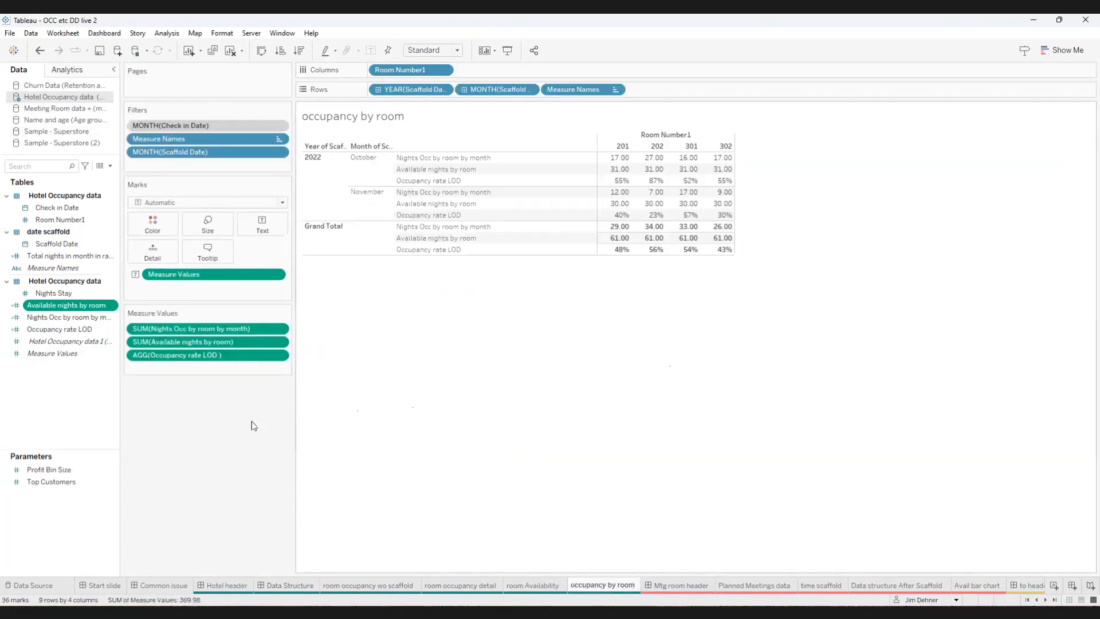
right_click(70, 330)
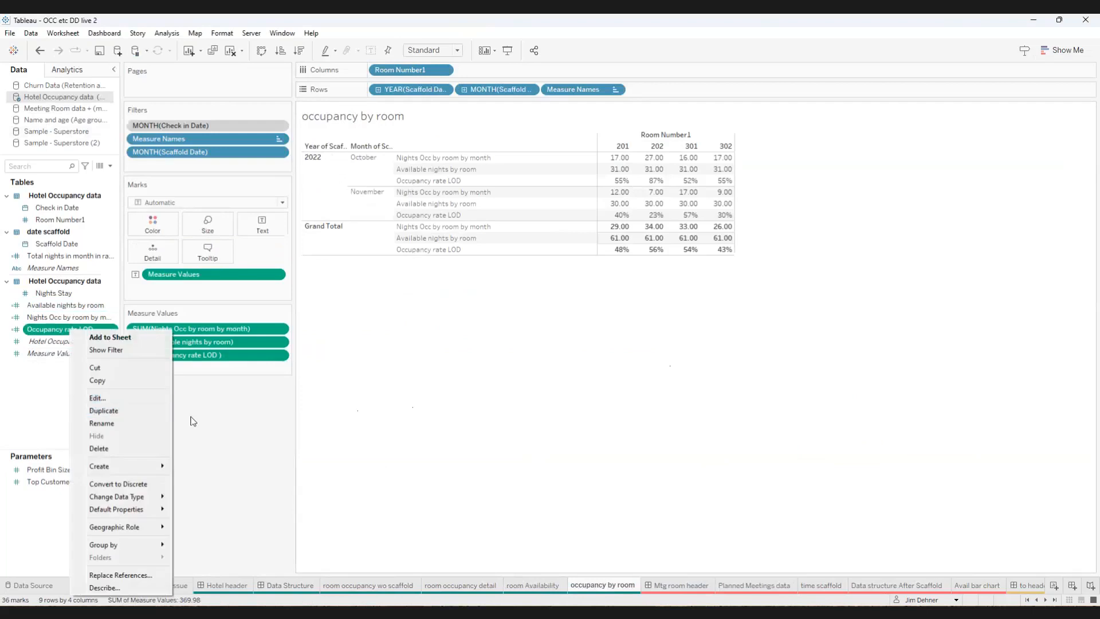
click(100, 398)
scroll(538, 409, up, 5)
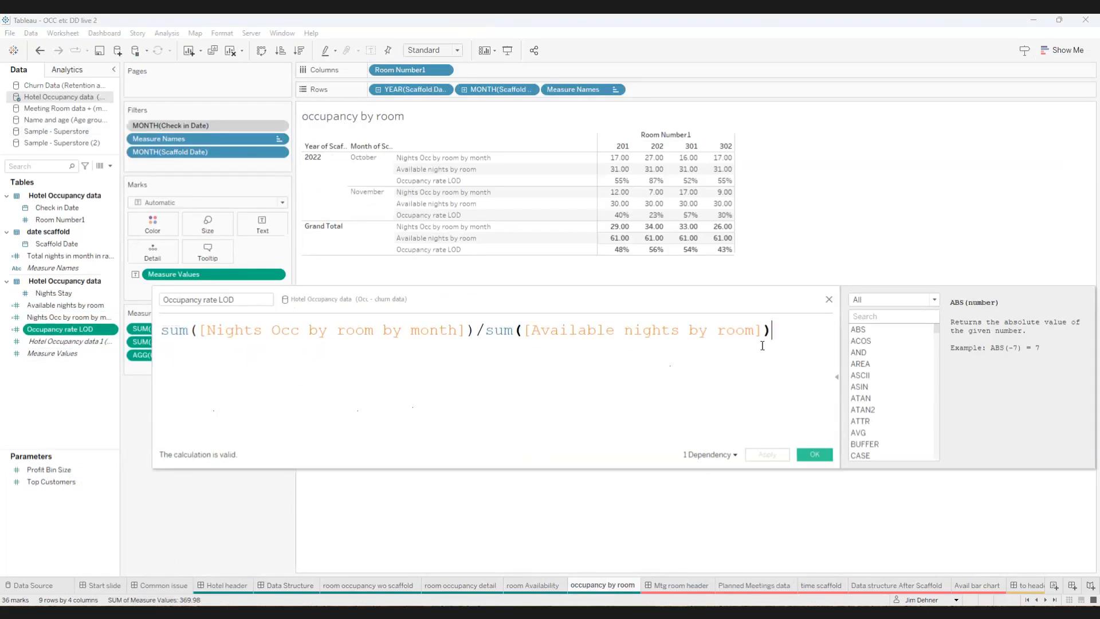
click(829, 300)
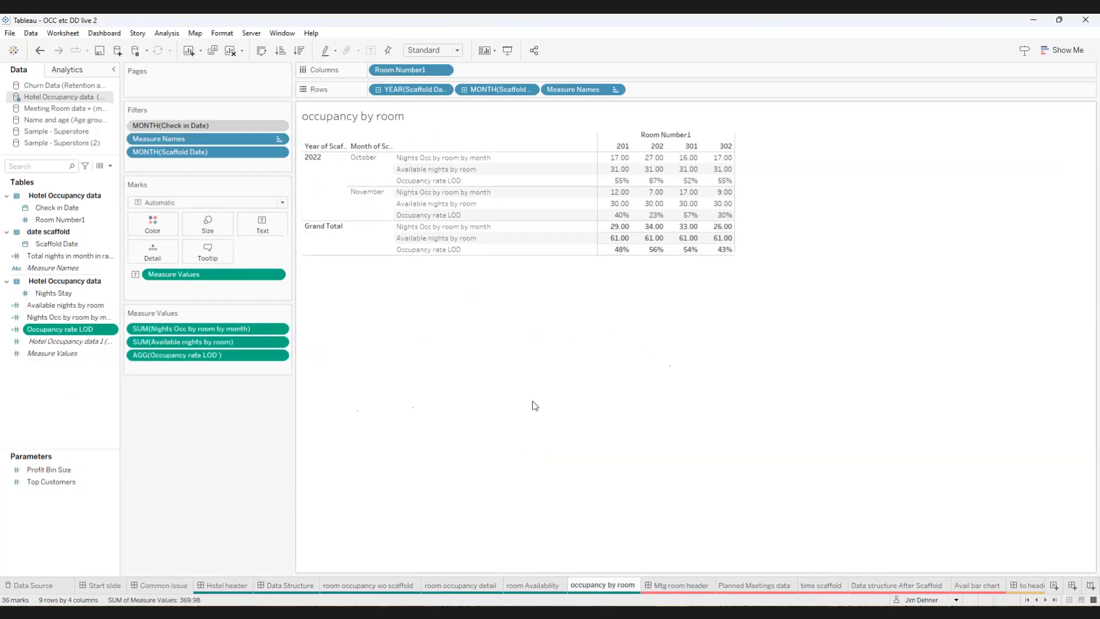
Review the meeting room header, the Planned Meetings data, the time scaffold and the Data structure After Scaffold sheet.
click(666, 589)
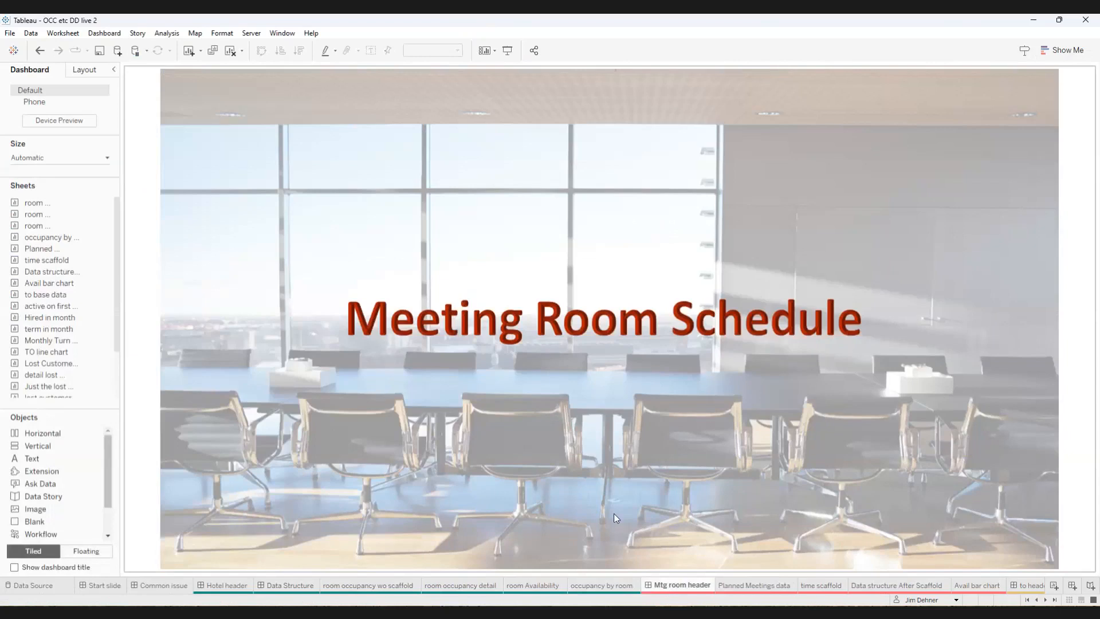
click(757, 586)
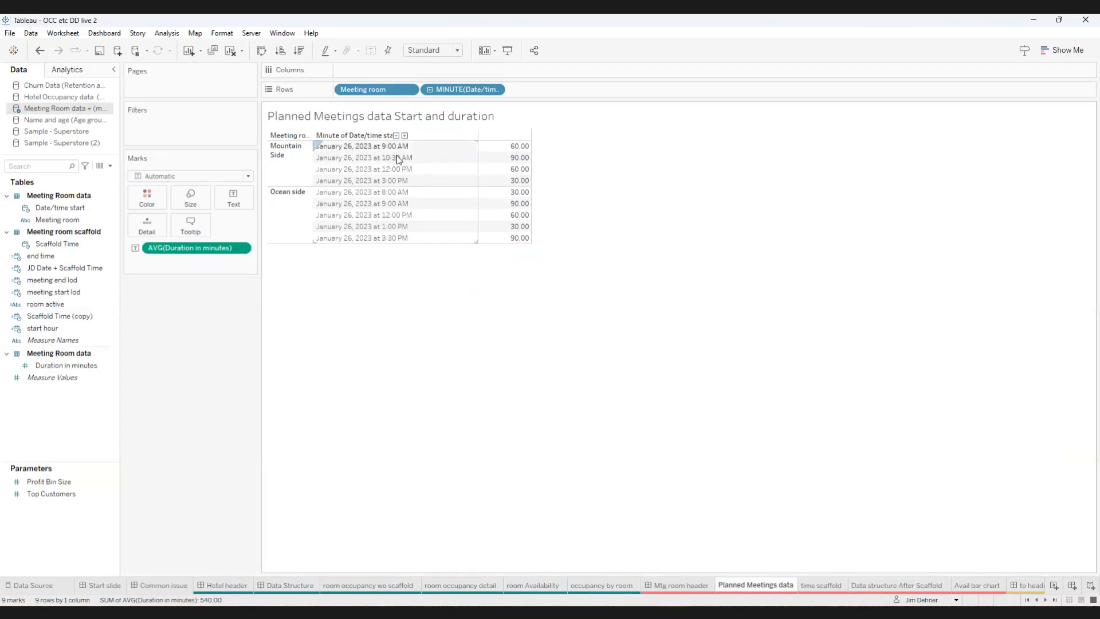
click(816, 585)
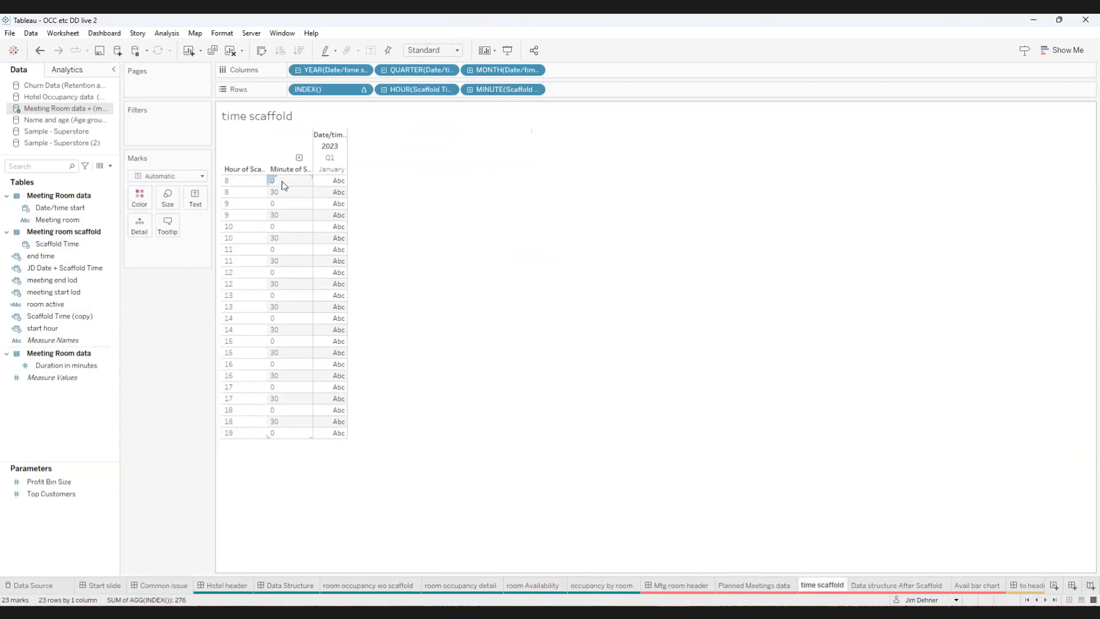
click(875, 586)
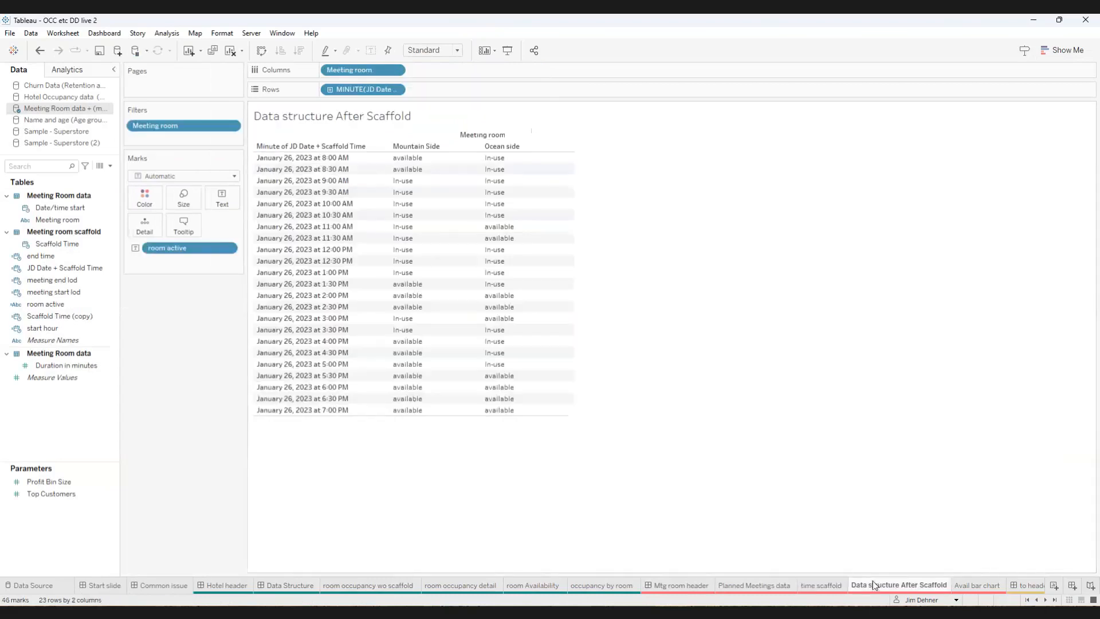
Examine the join between Meeting Room data and Meeting room scaffold, including the join calculation on the Meeting Room data side.
click(36, 586)
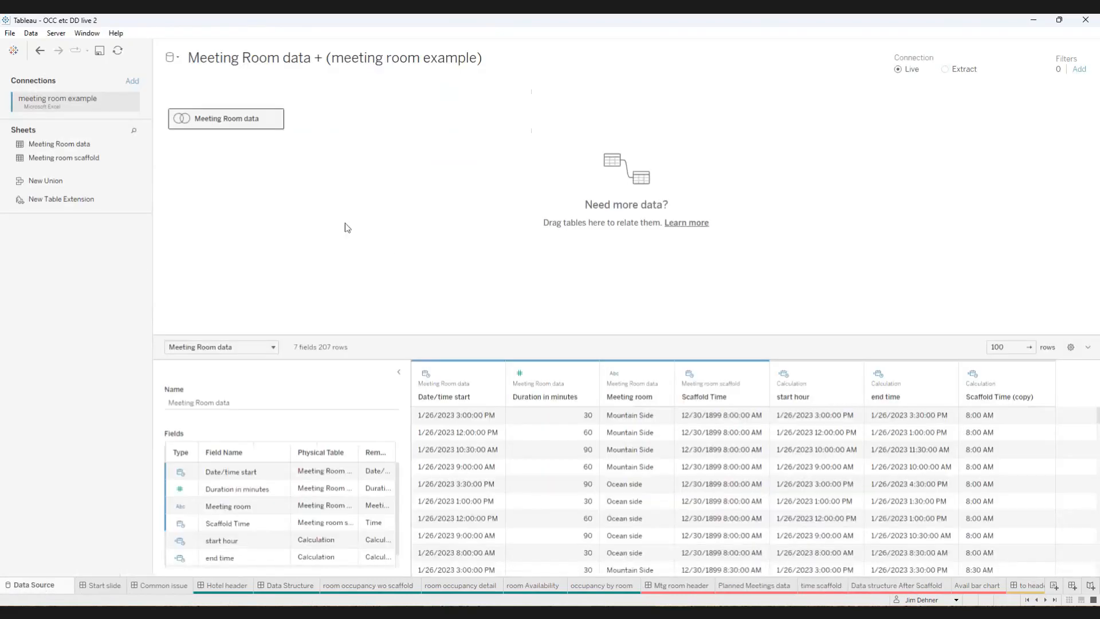
double_click(237, 124)
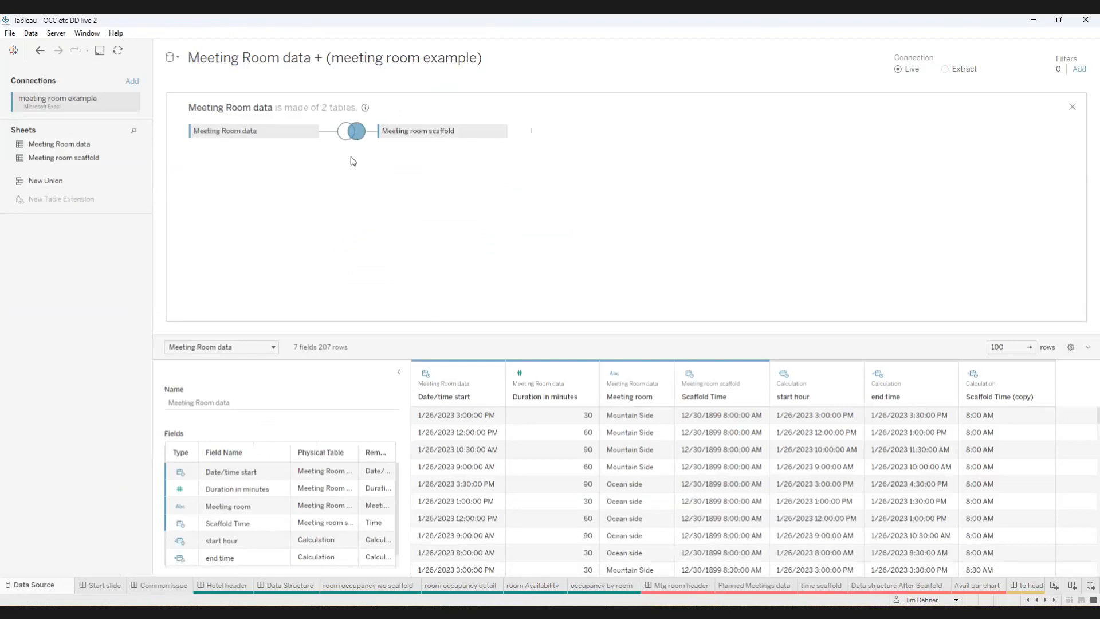
click(355, 131)
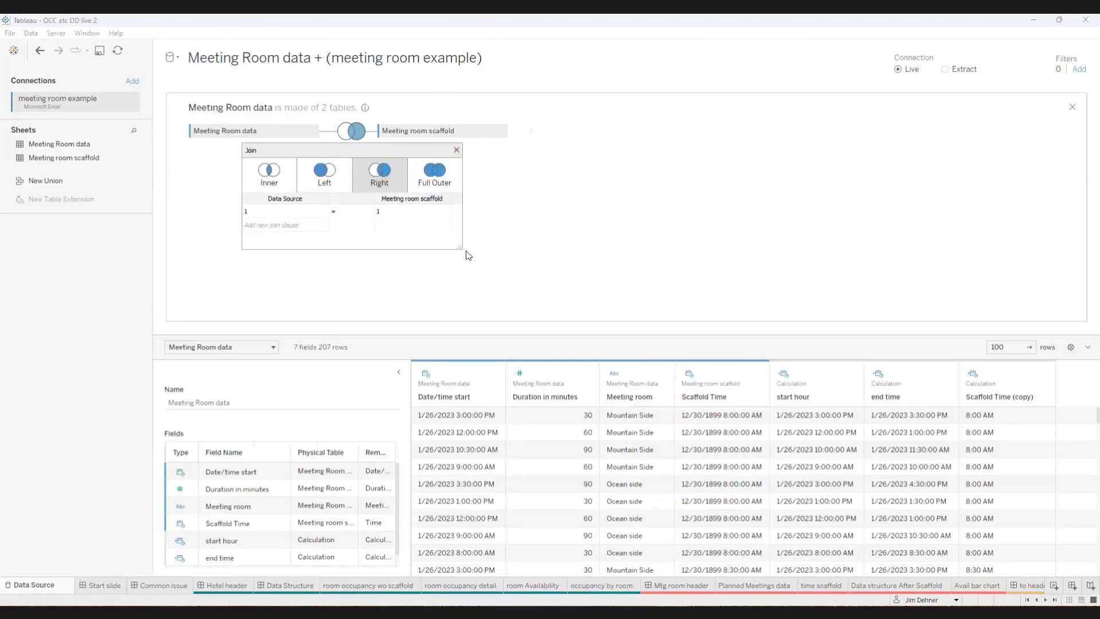
drag(460, 246, 716, 273)
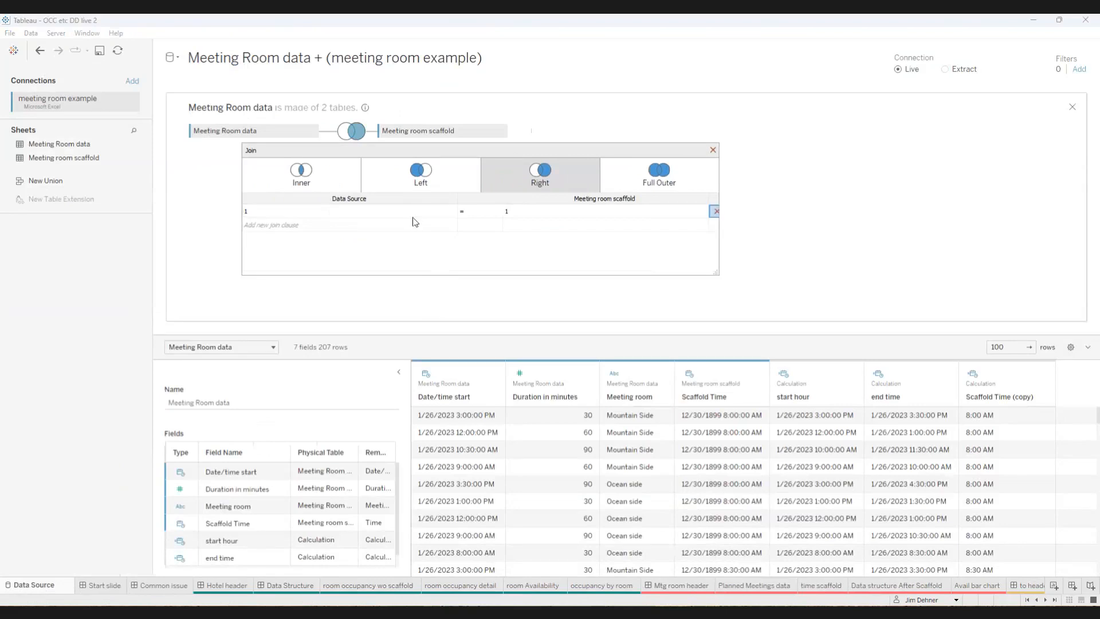
click(451, 214)
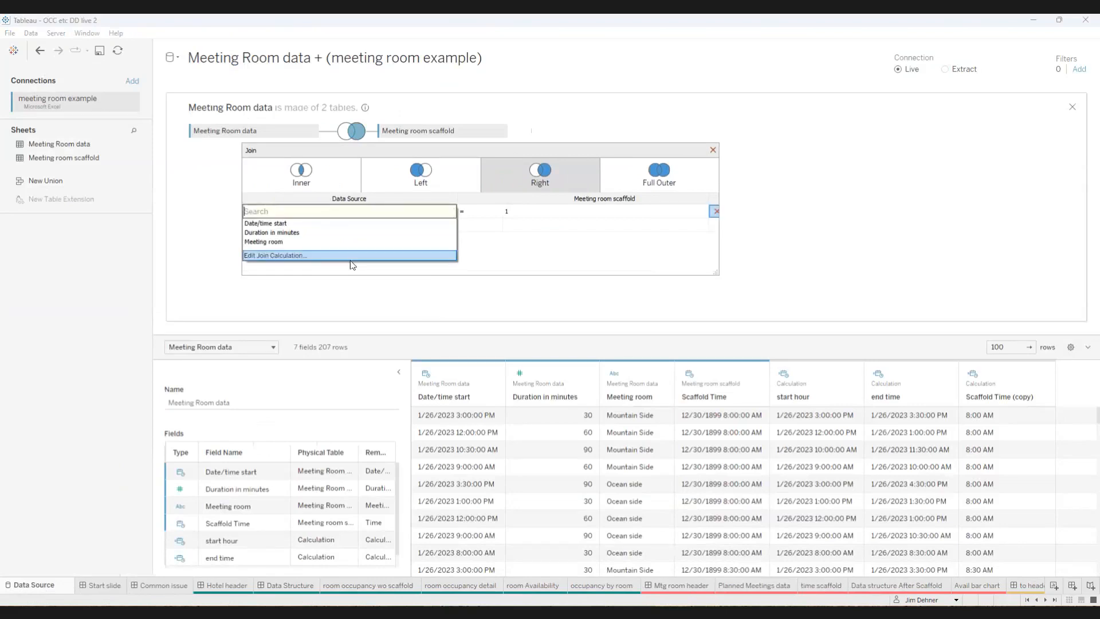
click(309, 255)
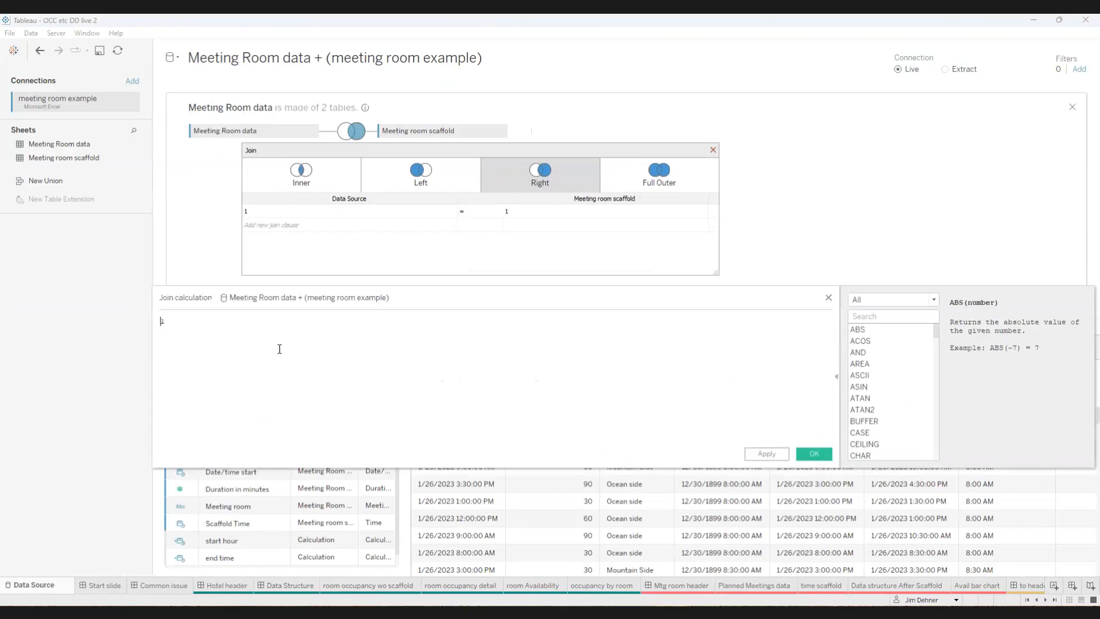
click(163, 322)
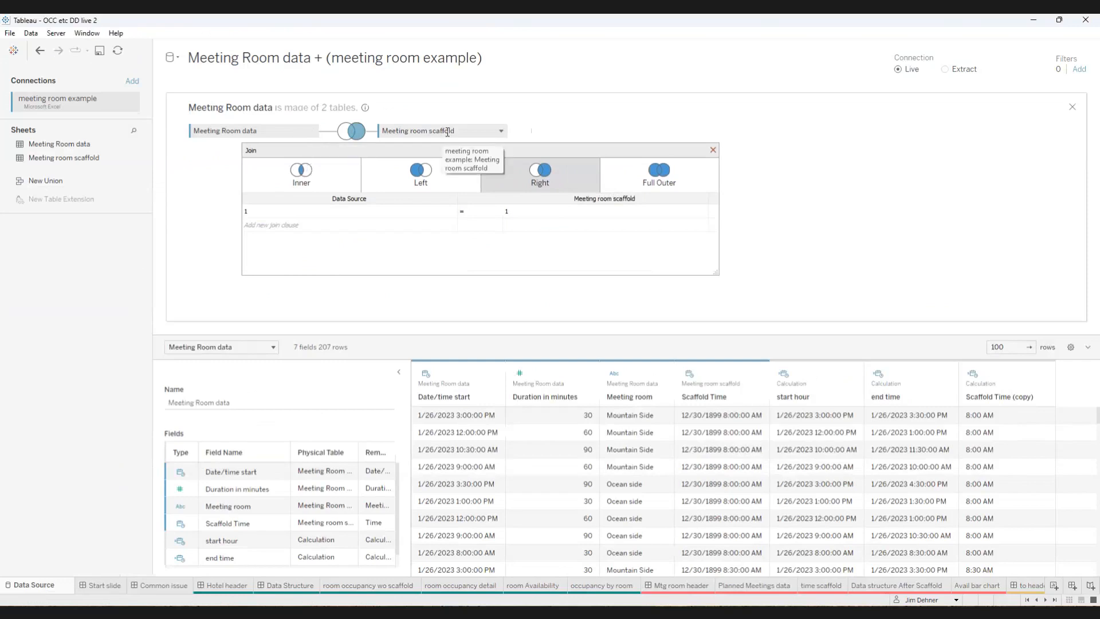
click(714, 151)
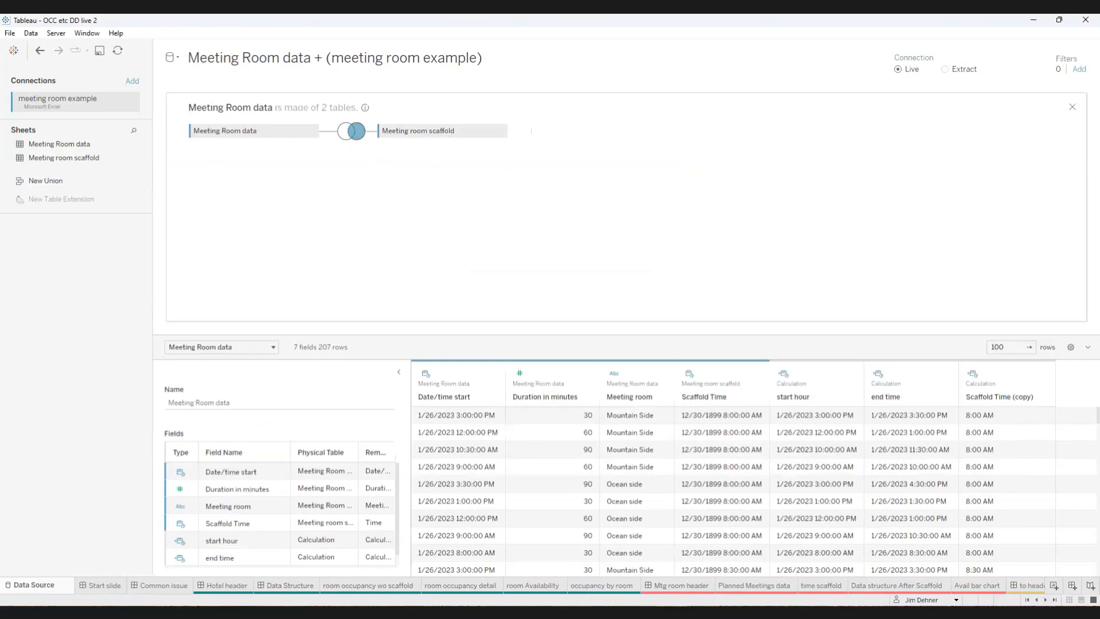
Examine the formula of the room active field on the Data structure After Scaffold sheet, and close it without changes.
click(885, 585)
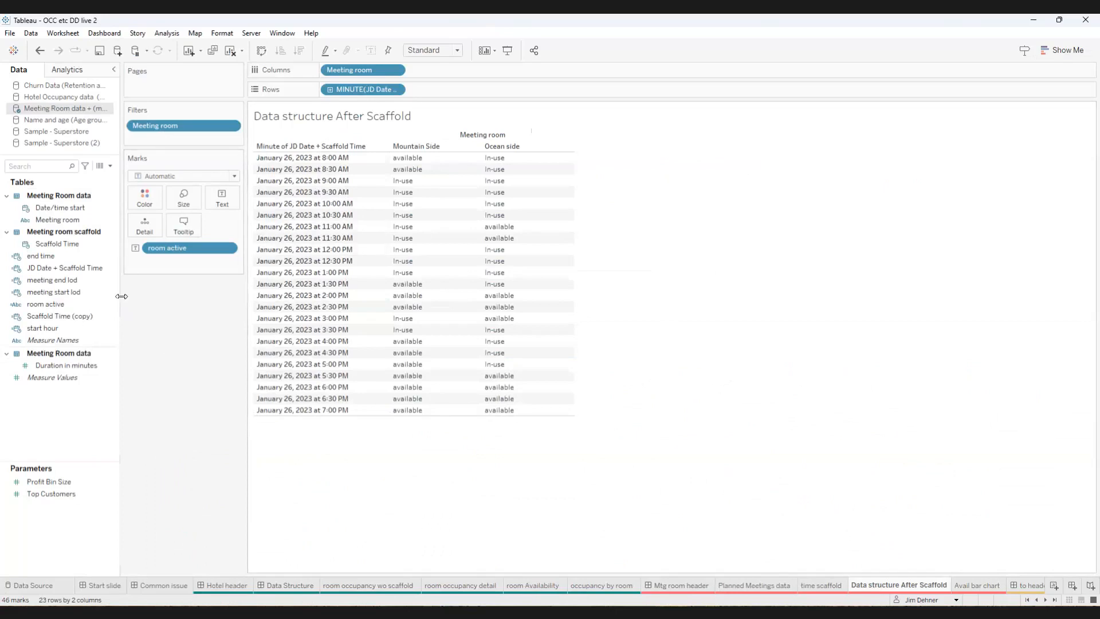
right_click(51, 306)
click(73, 367)
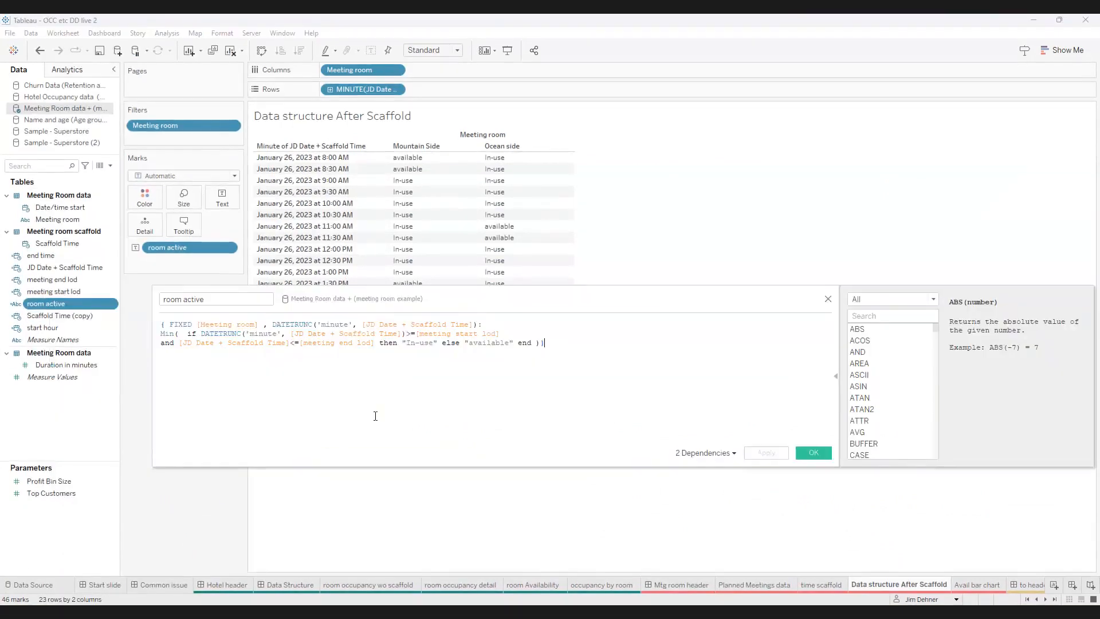
scroll(501, 410, up, 4)
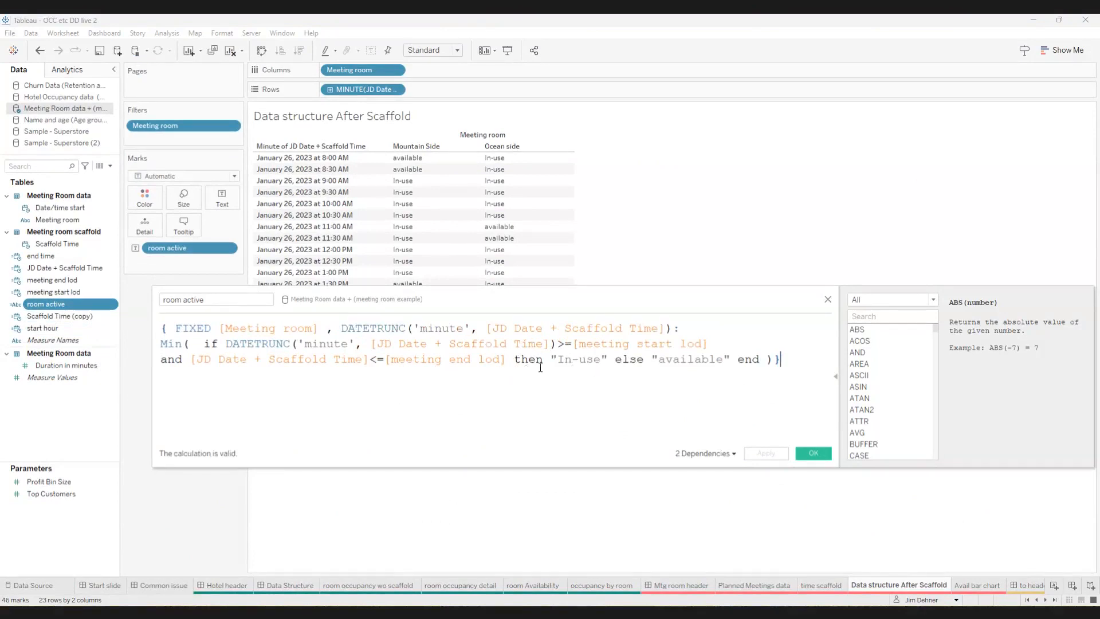
click(811, 454)
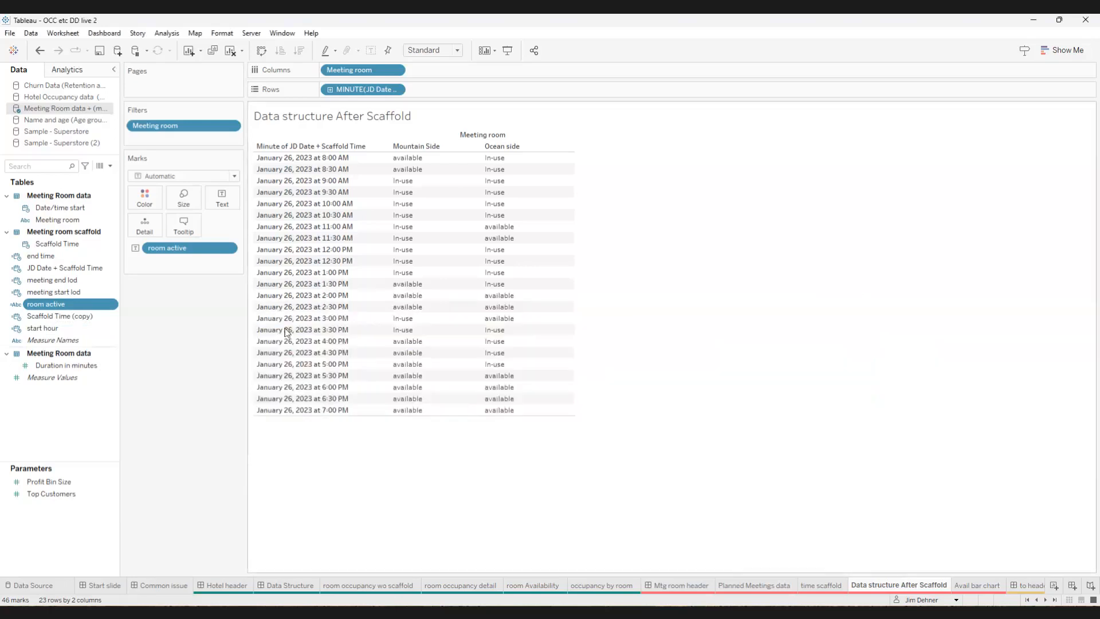
Examine the full formula of the meeting end lod field, widening the calculation editor, and close it without changes.
right_click(56, 281)
click(79, 349)
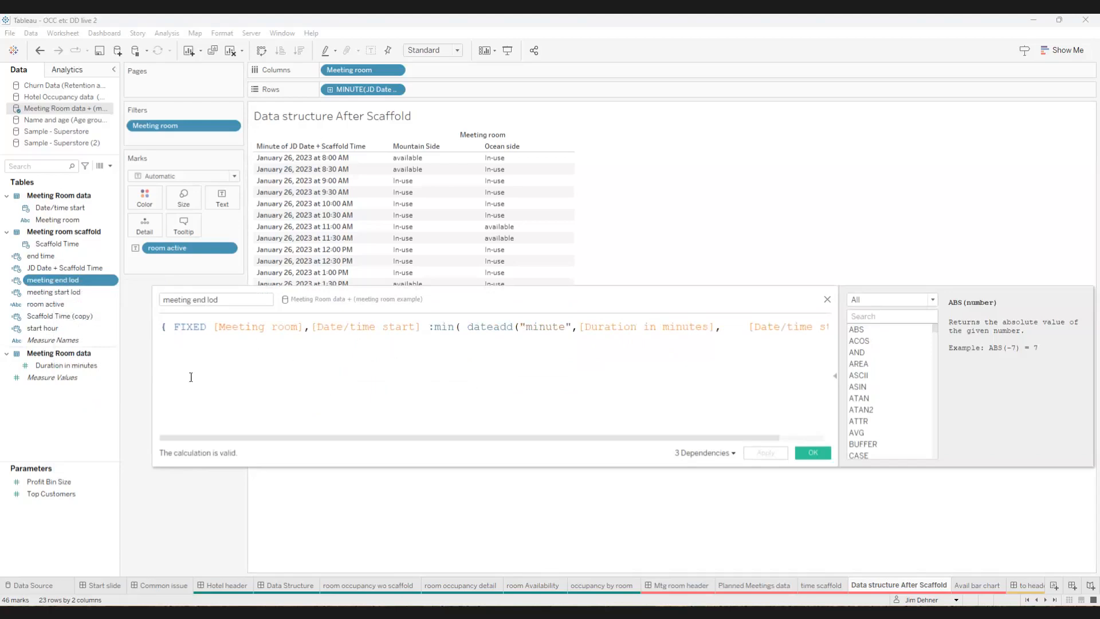
drag(154, 379, 32, 374)
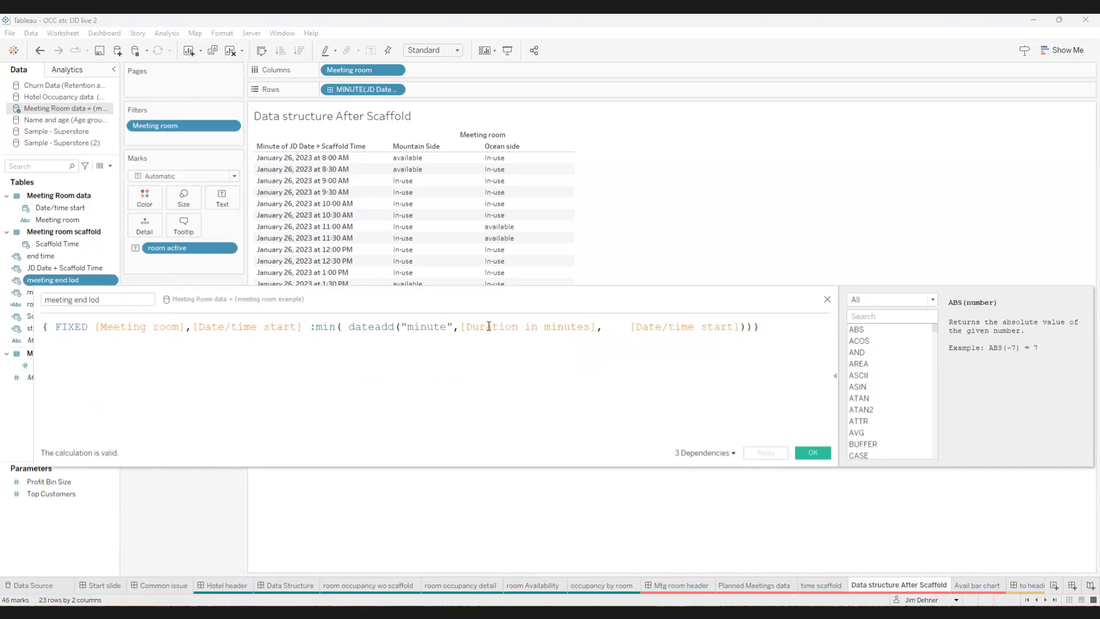
click(828, 300)
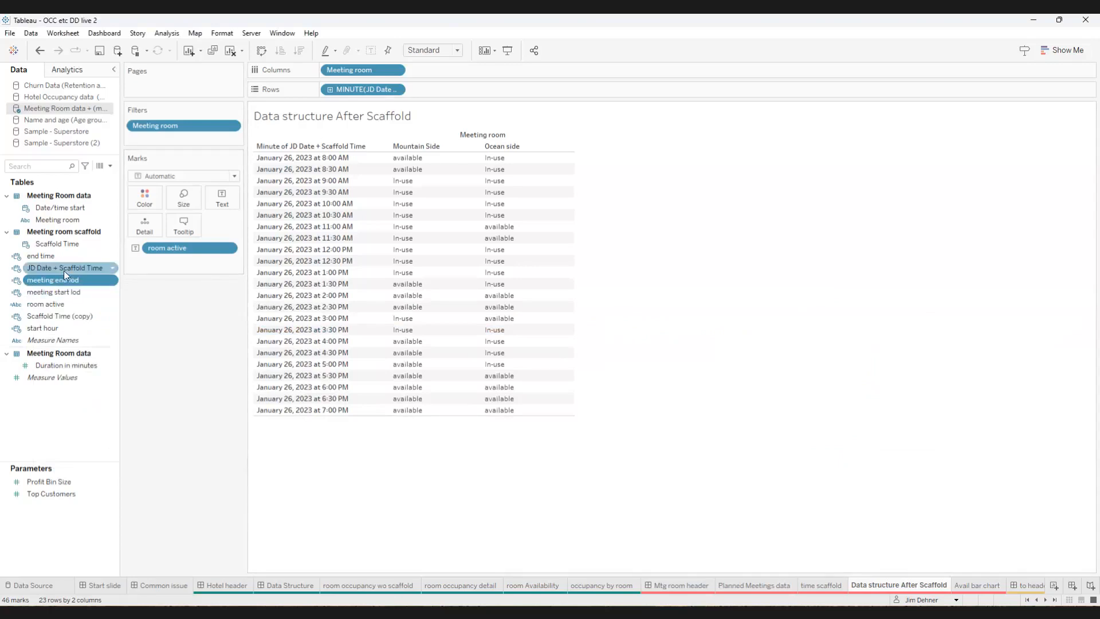
Examine the formula of the JD Date + Scaffold Time field, and close it without changes.
right_click(64, 269)
click(92, 340)
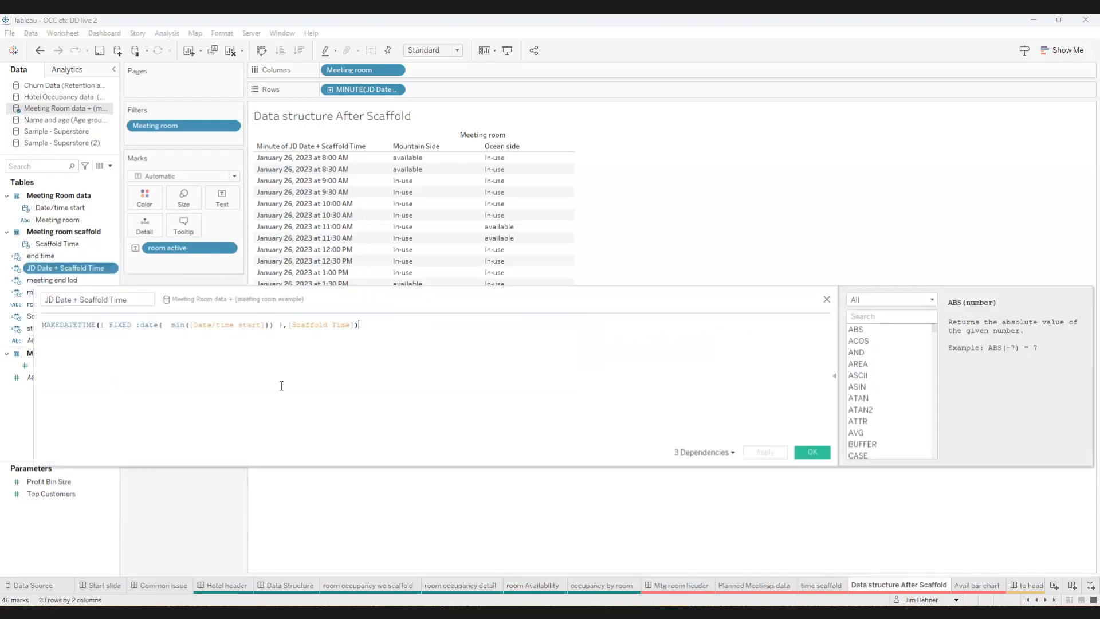
scroll(447, 398, up, 3)
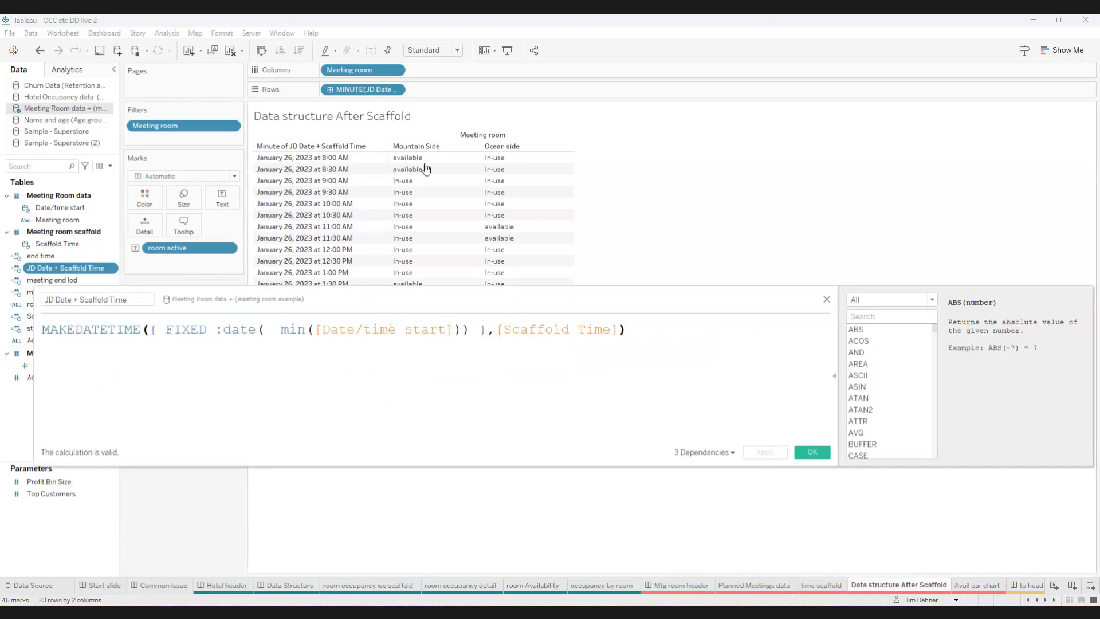
click(827, 299)
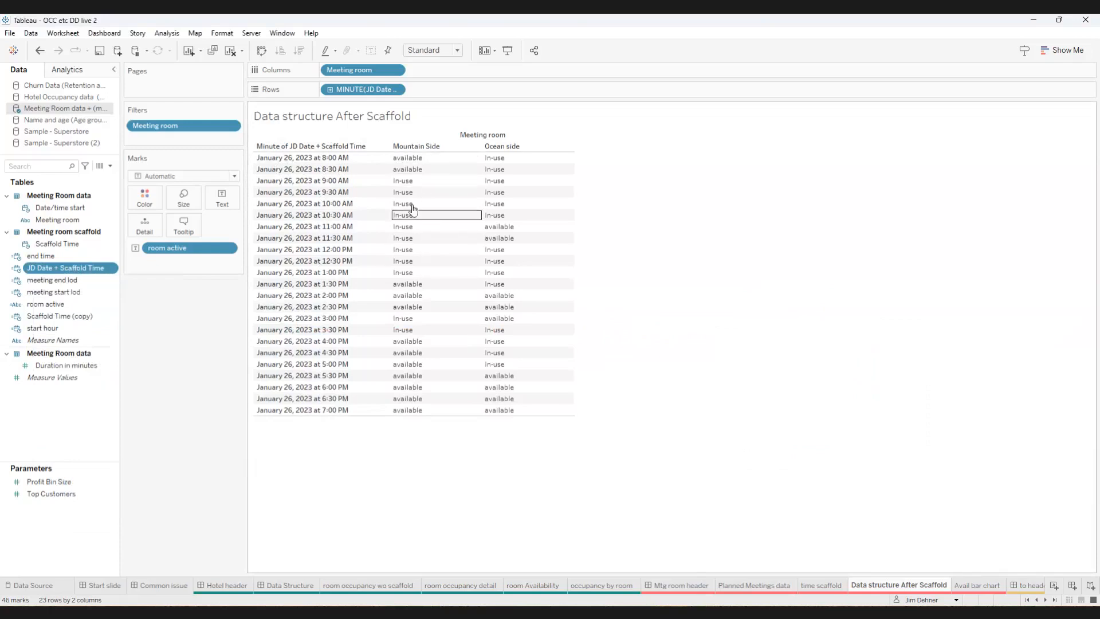
Review the Avail bar chart, the Turnover Rate header, the to base data sheet and the active on first of month sheet.
click(970, 588)
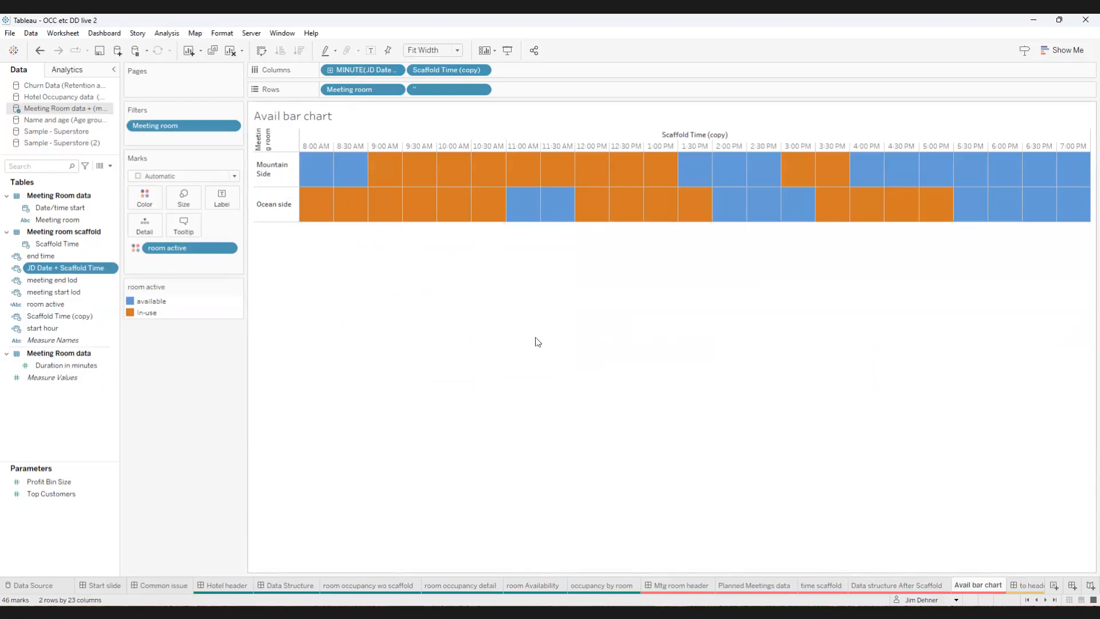
click(1026, 587)
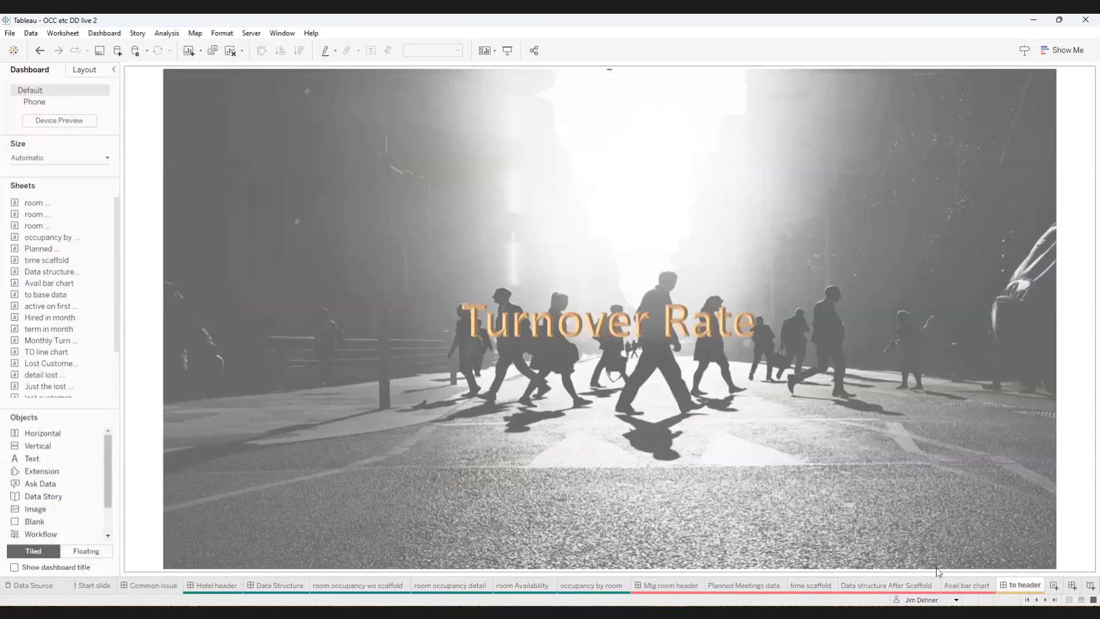
click(1045, 600)
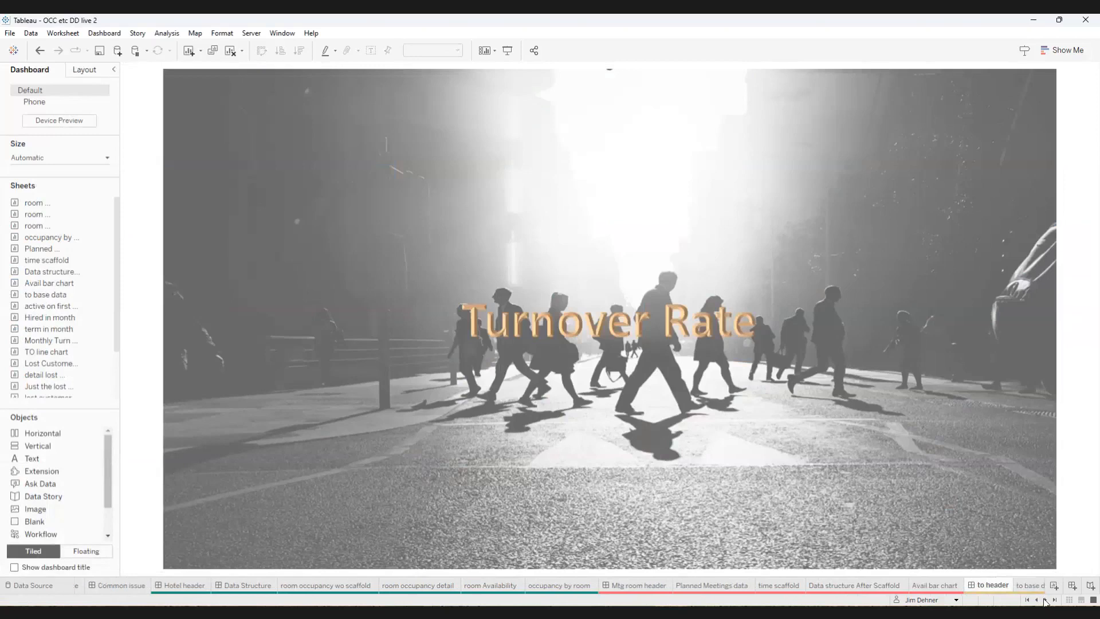
click(1045, 600)
click(1046, 600)
click(1045, 600)
click(1045, 600)
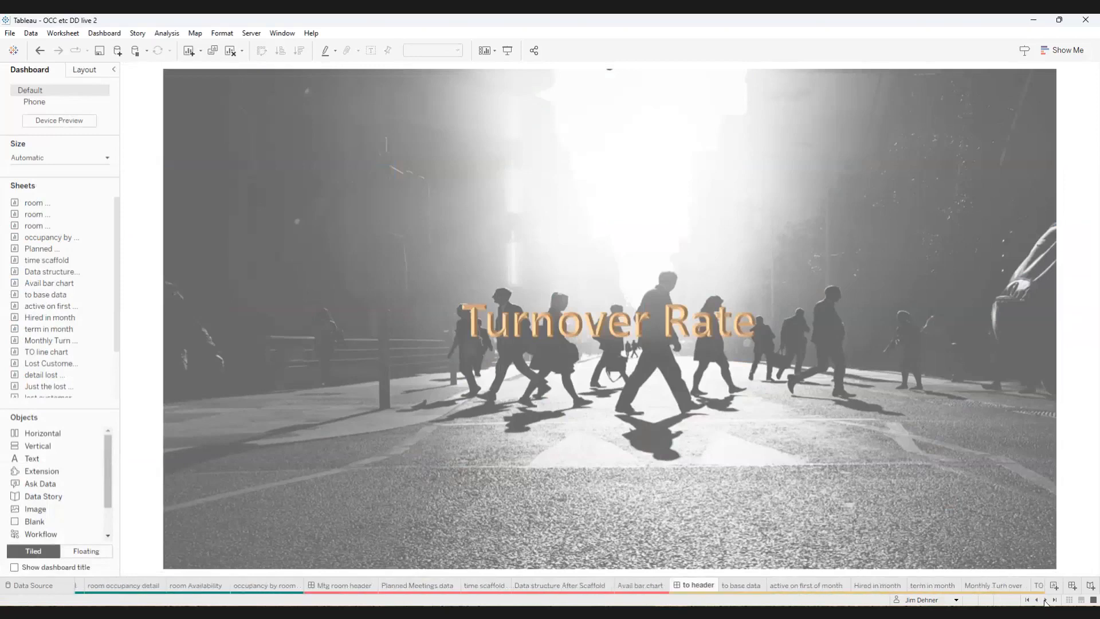
click(1046, 600)
click(1045, 600)
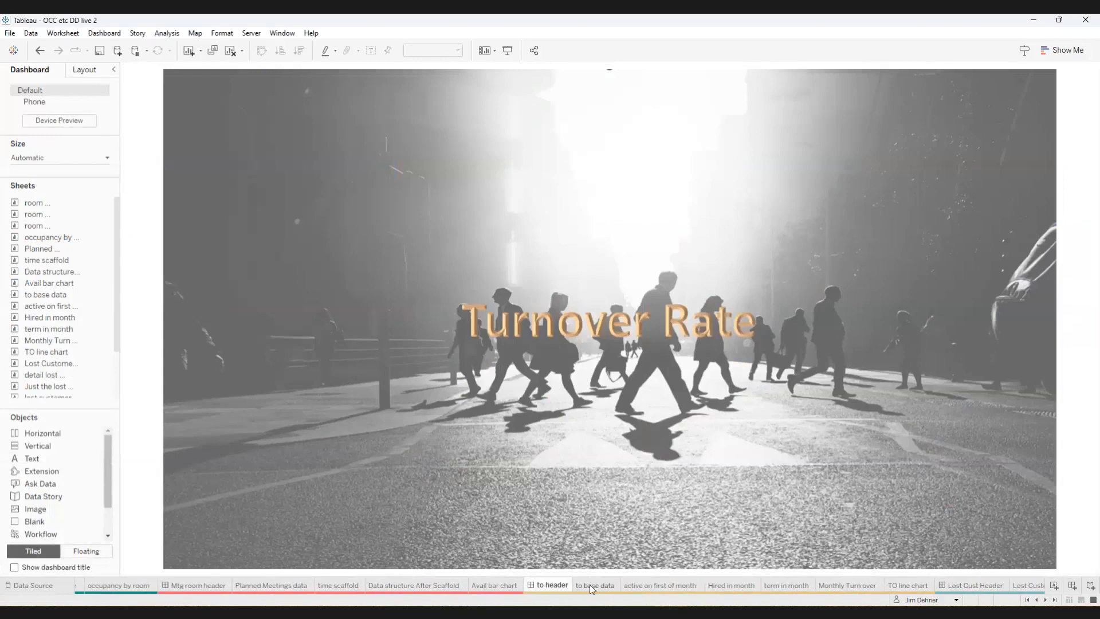
mouse_move(592, 589)
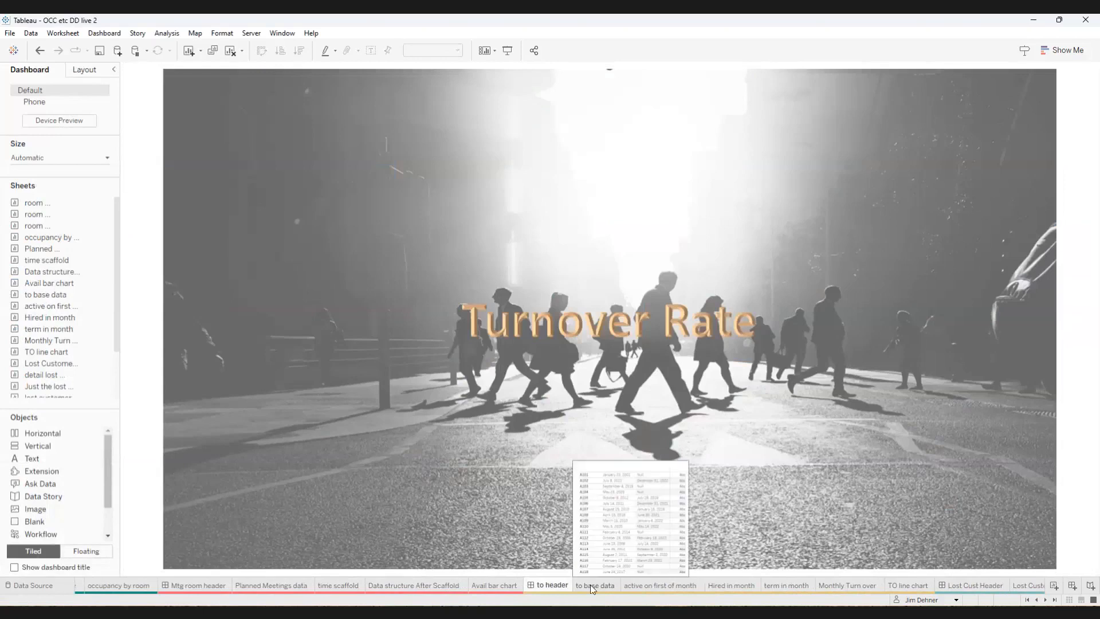
click(593, 589)
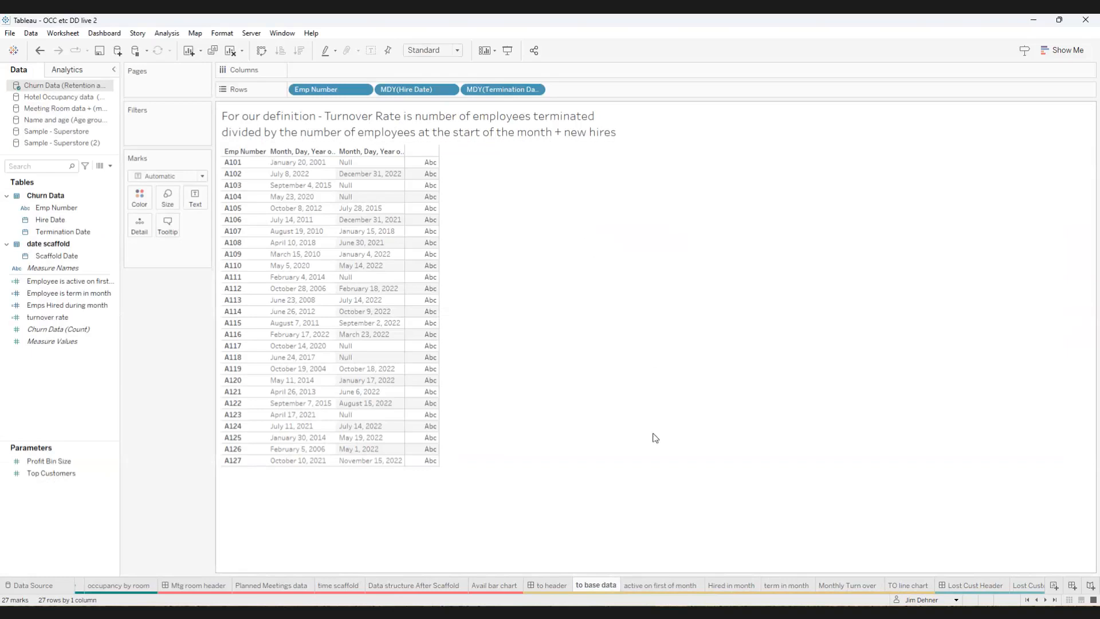
click(650, 585)
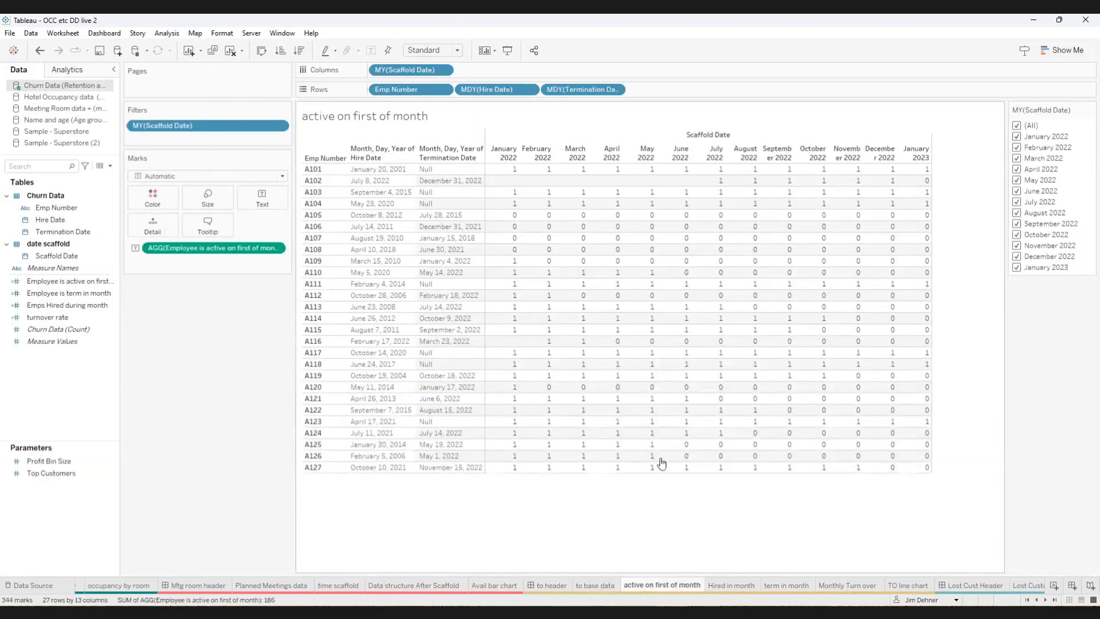
Examine the join between Churn Data and date scaffold, including its Hire Date and Scaffold Date clause, and close it without changes.
click(35, 585)
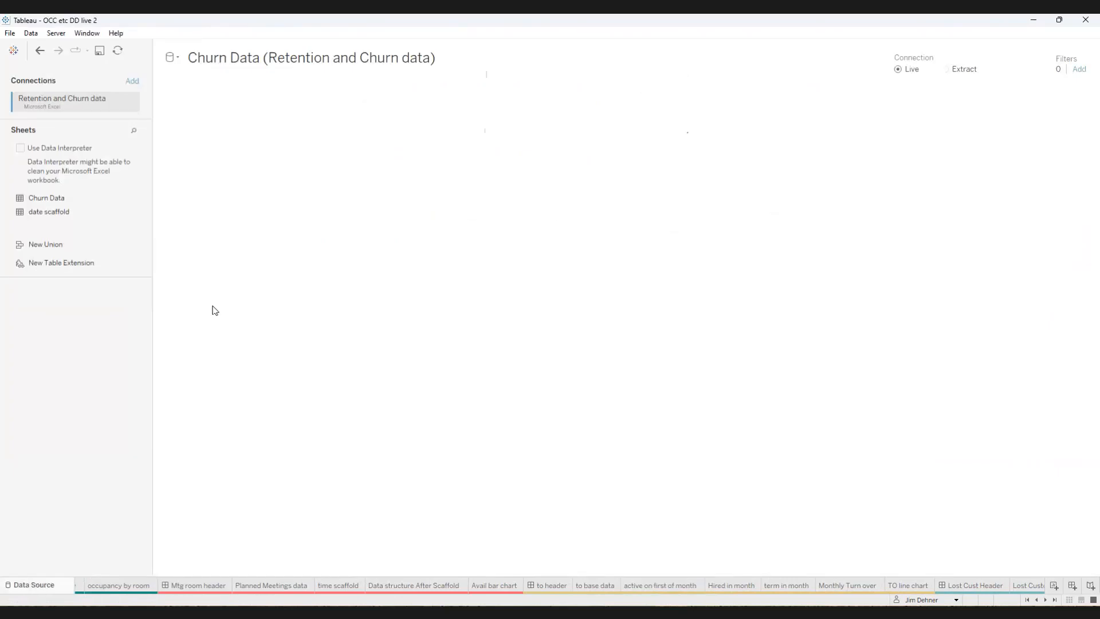
double_click(230, 118)
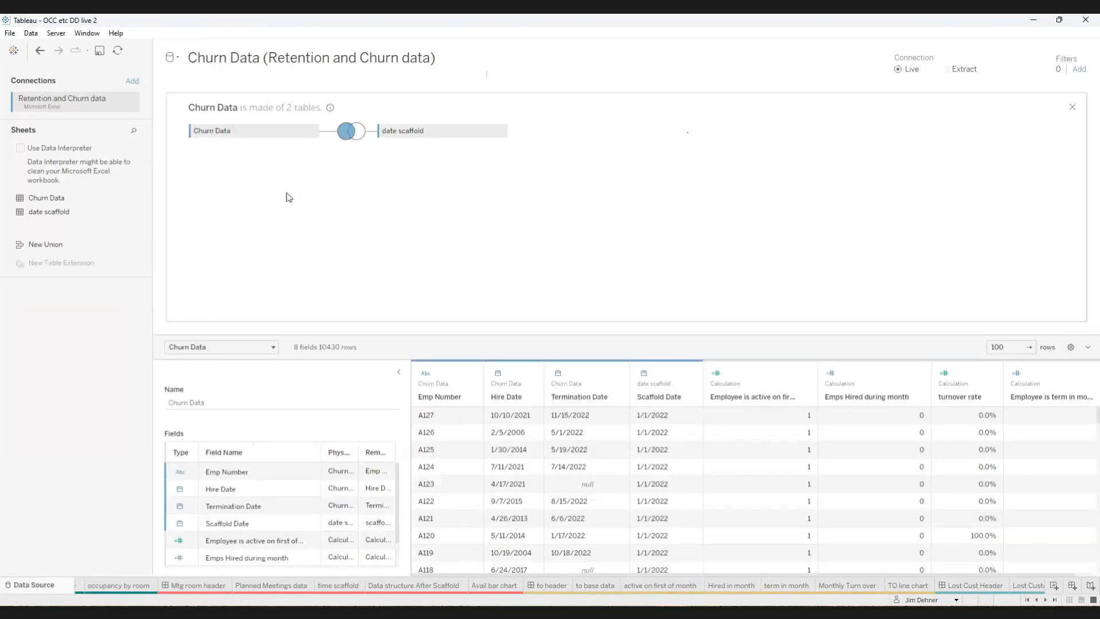
click(352, 133)
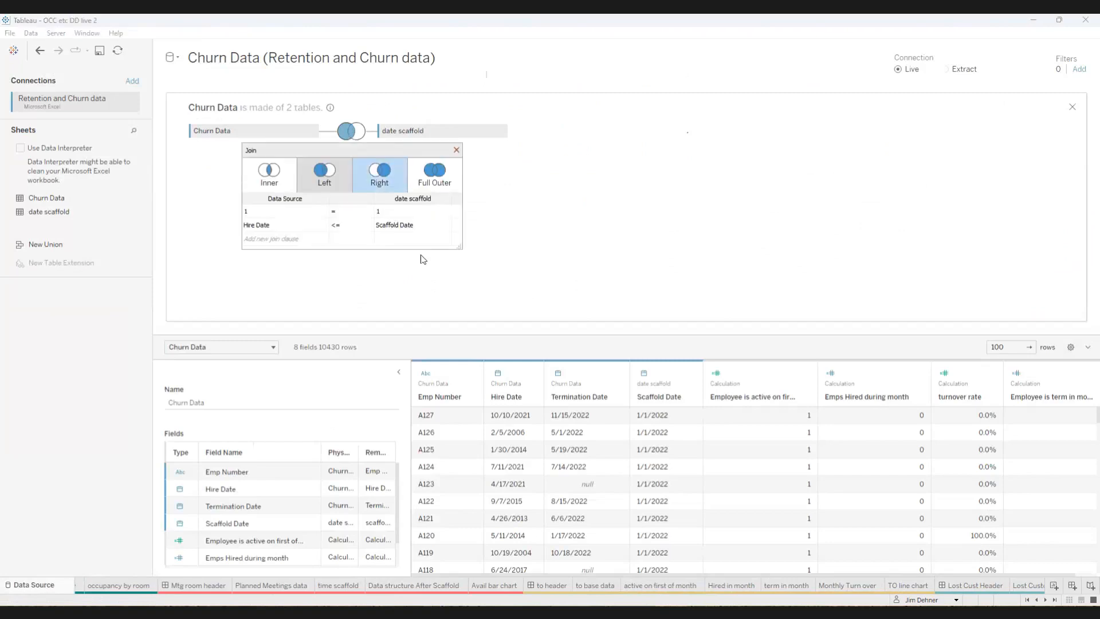
drag(545, 268, 766, 302)
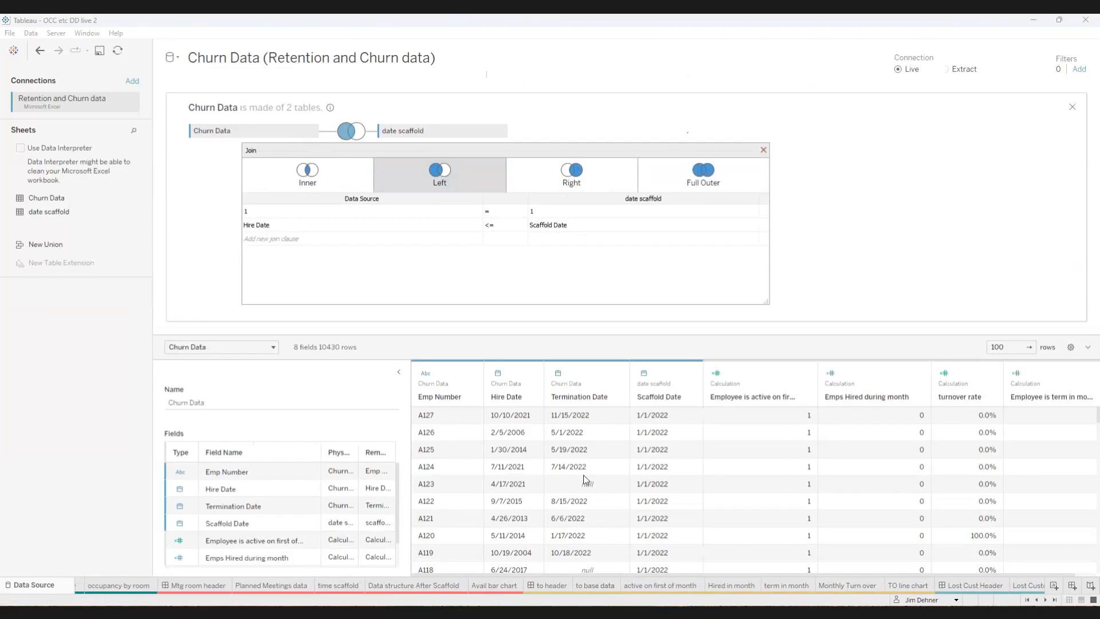
click(294, 227)
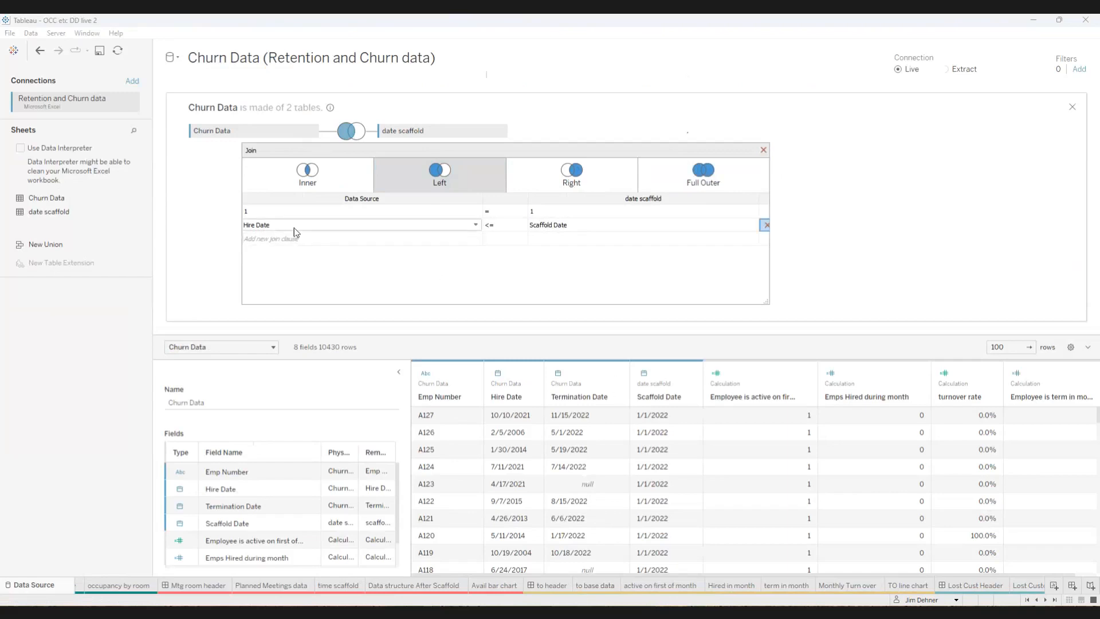
click(541, 225)
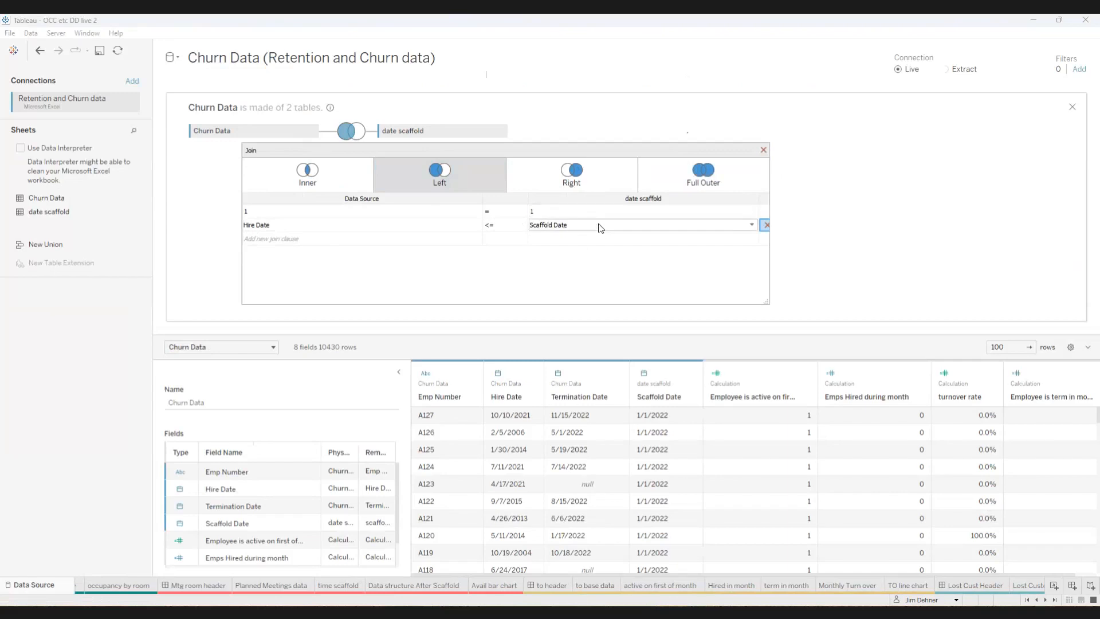
click(764, 150)
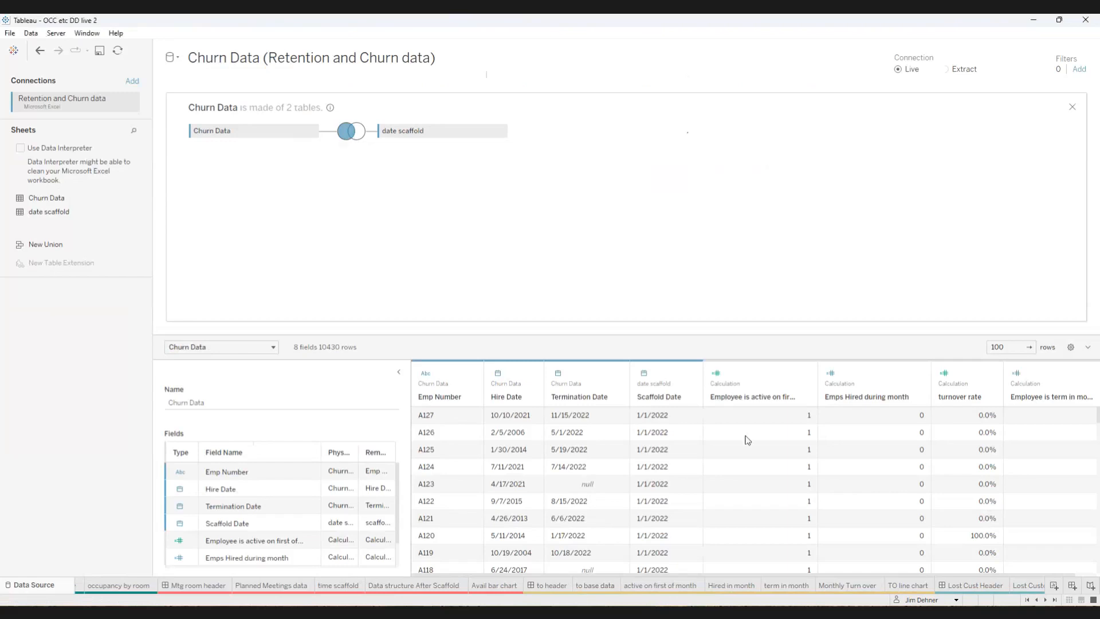
Examine the formula of the Employee is active on first of month field on its sheet, and close it without changes.
click(670, 585)
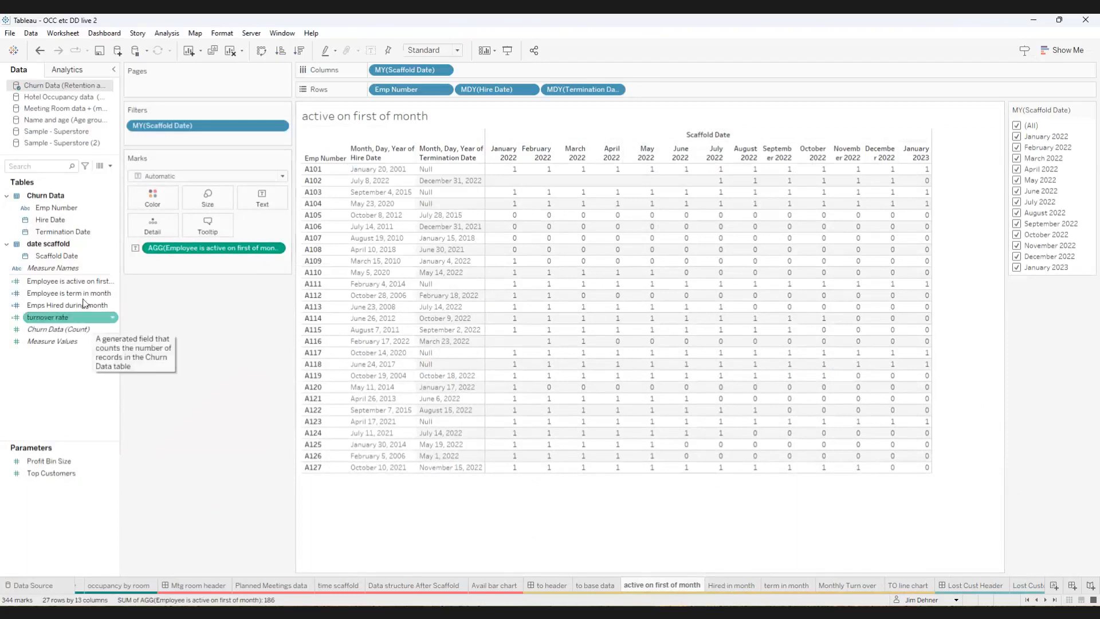
right_click(79, 282)
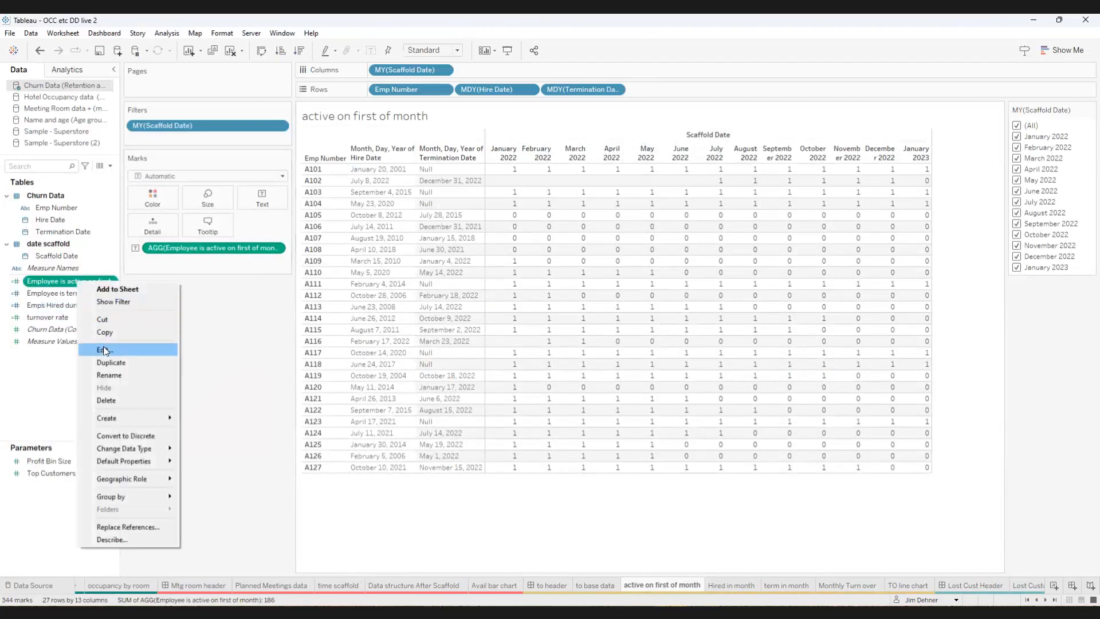
click(105, 349)
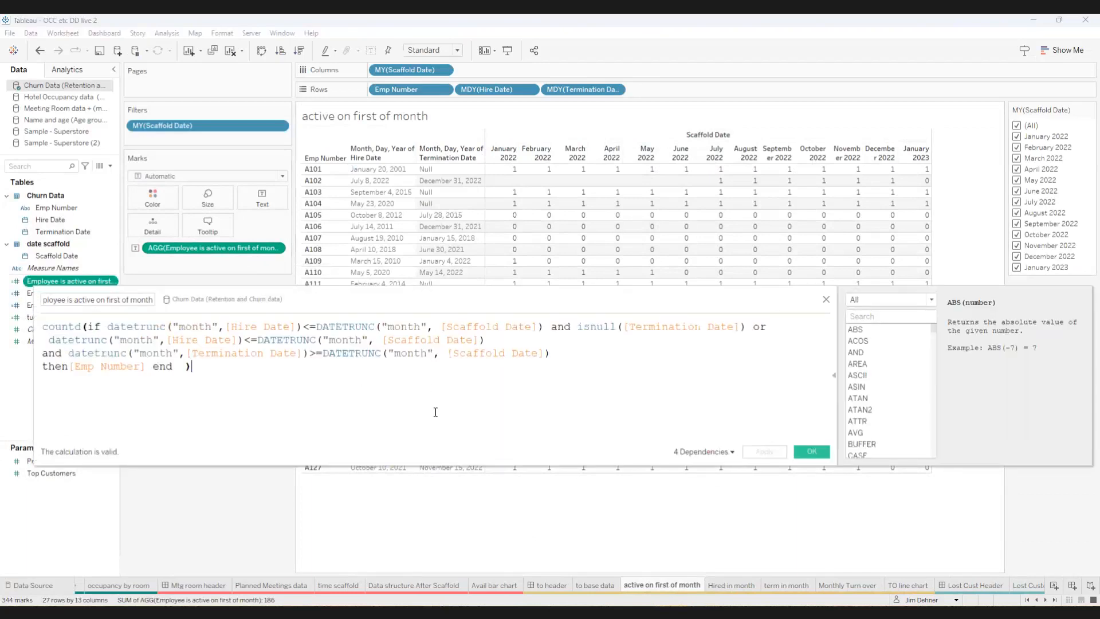
drag(462, 301, 519, 298)
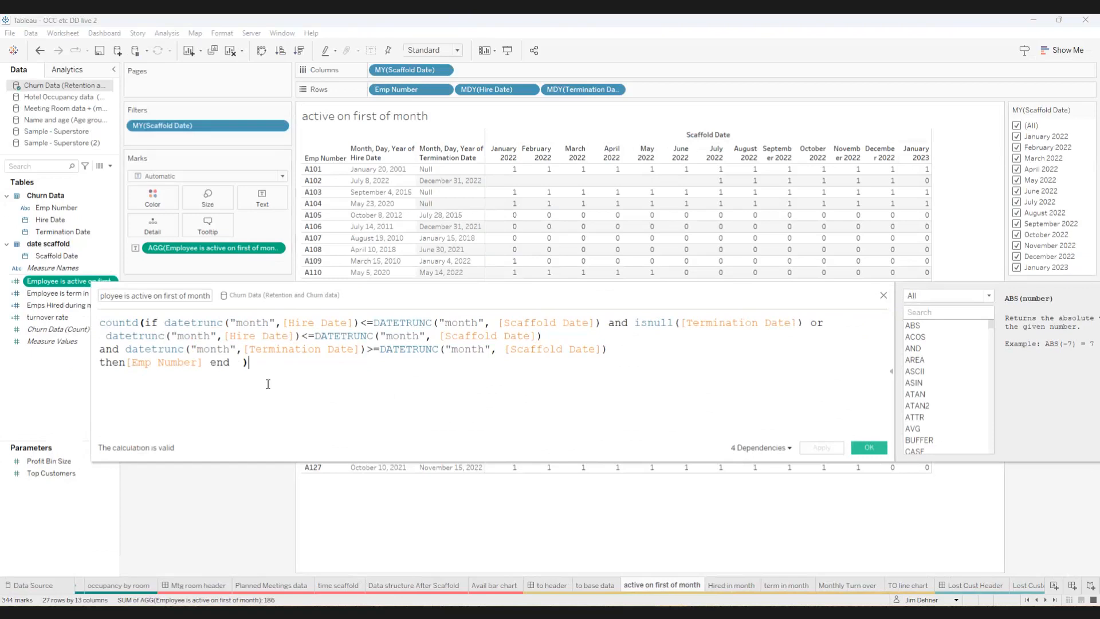
click(869, 448)
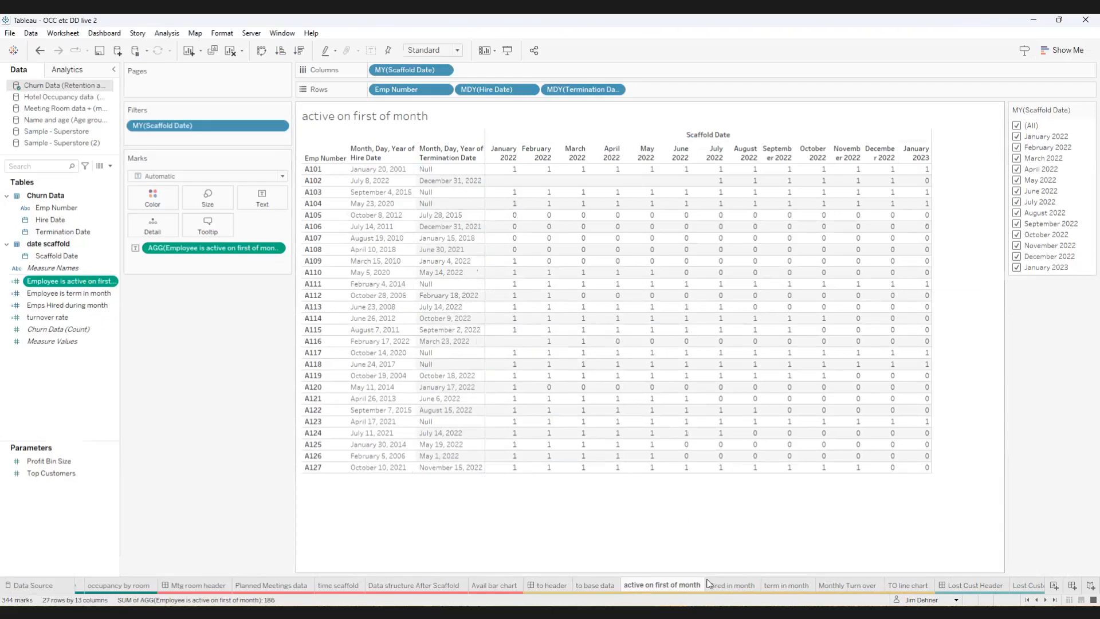
Examine the Emps Hired during month formula behind the Hired in month sheet, and close it without changes.
click(727, 585)
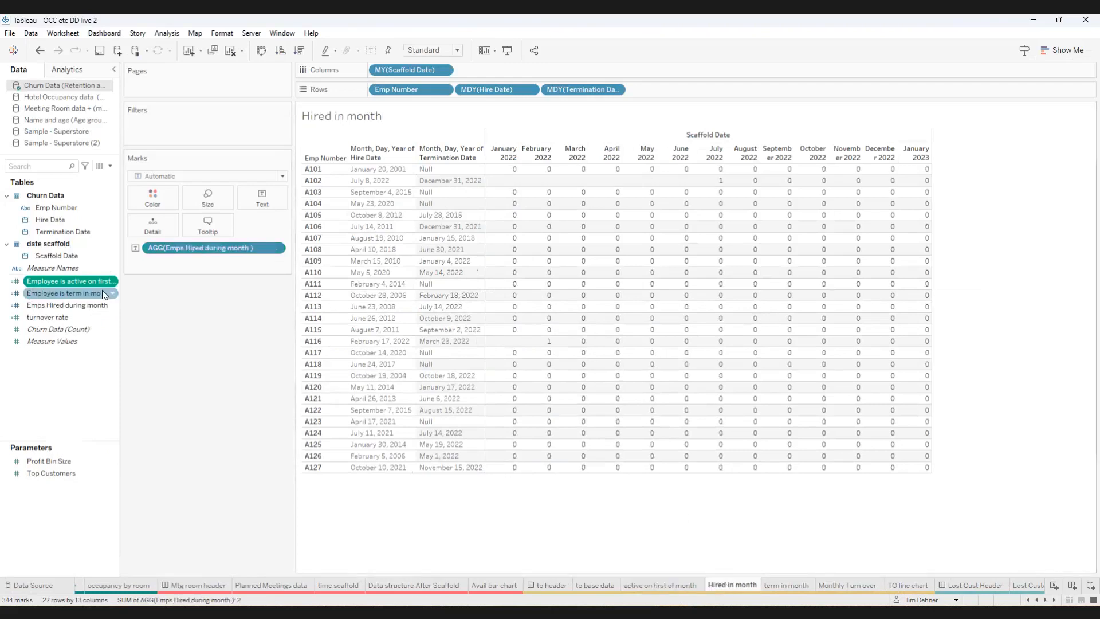
right_click(45, 305)
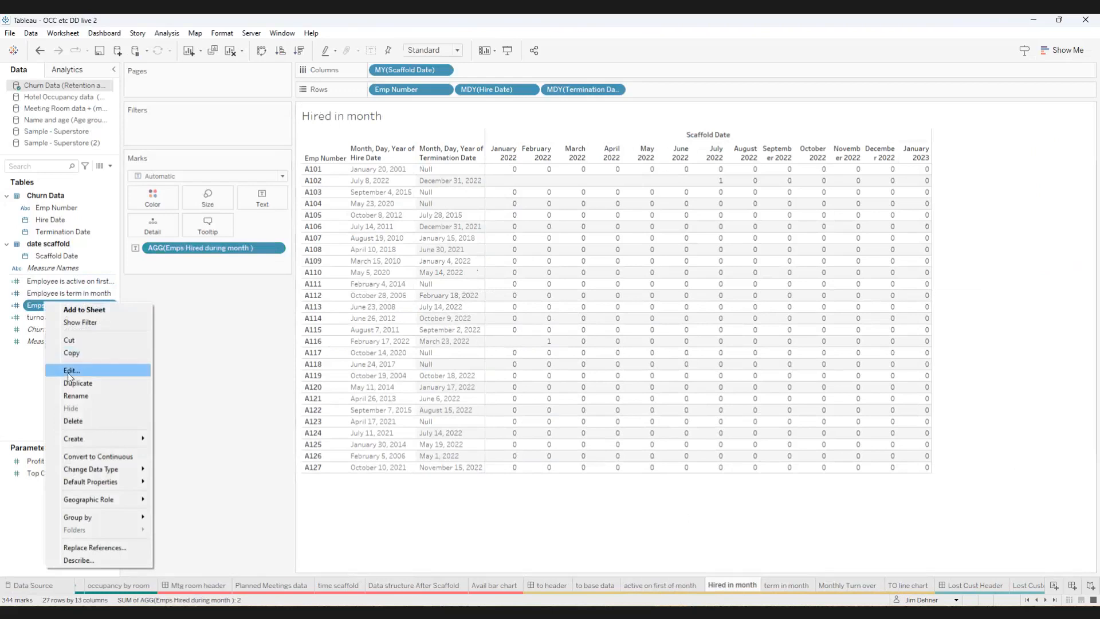
click(70, 370)
scroll(299, 395, up, 3)
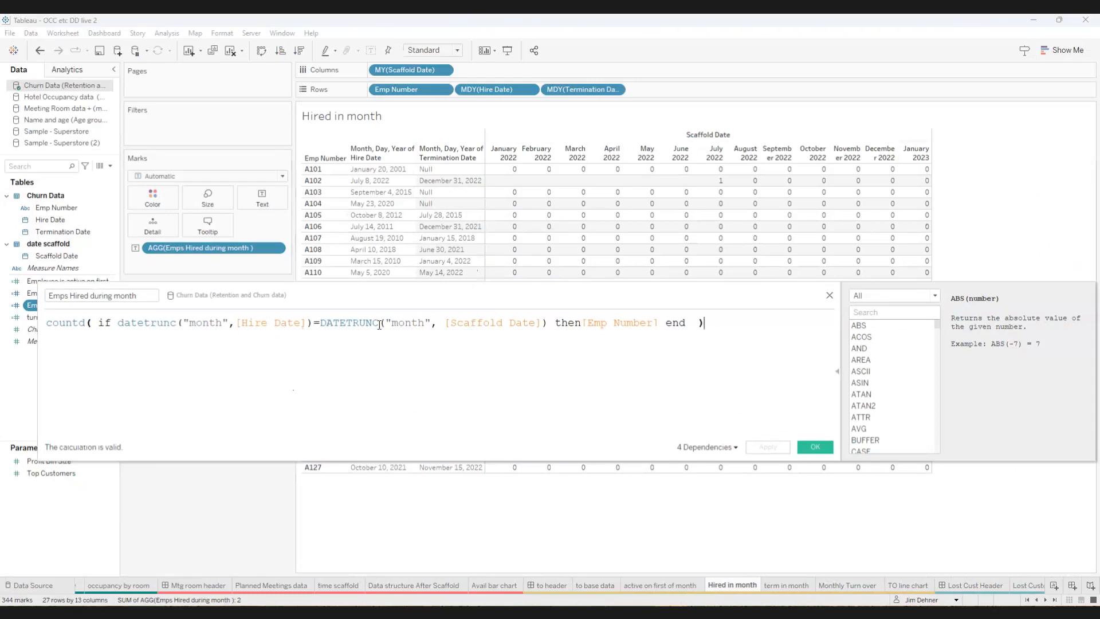
click(829, 296)
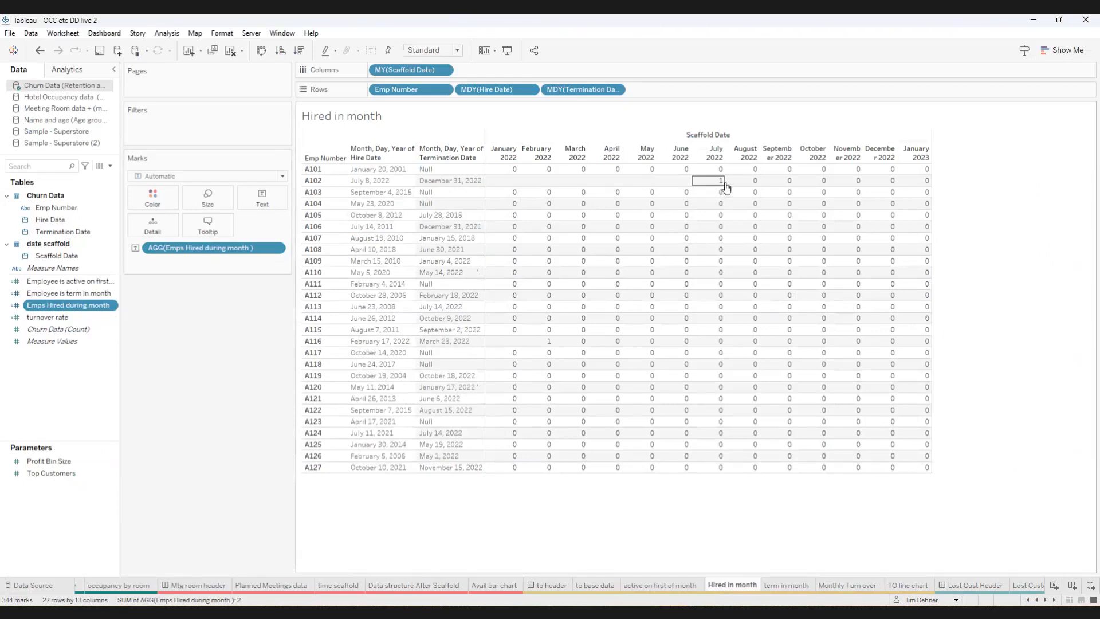
Examine the formula of the Employee is term in month field on the term in month sheet, and close it without changes.
click(777, 590)
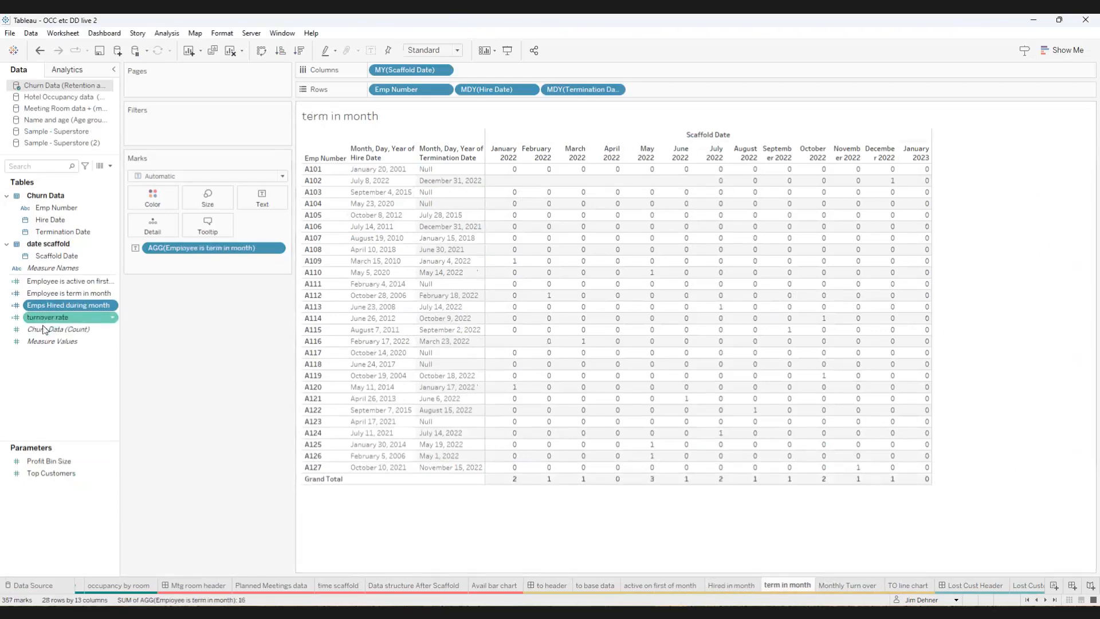
click(52, 305)
right_click(54, 296)
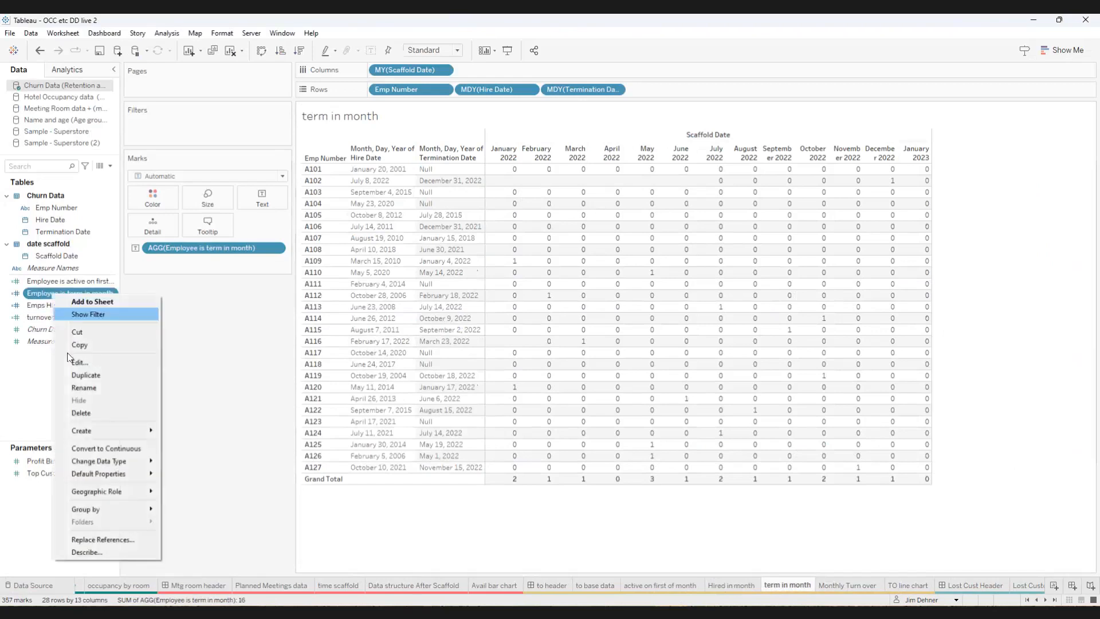
click(76, 363)
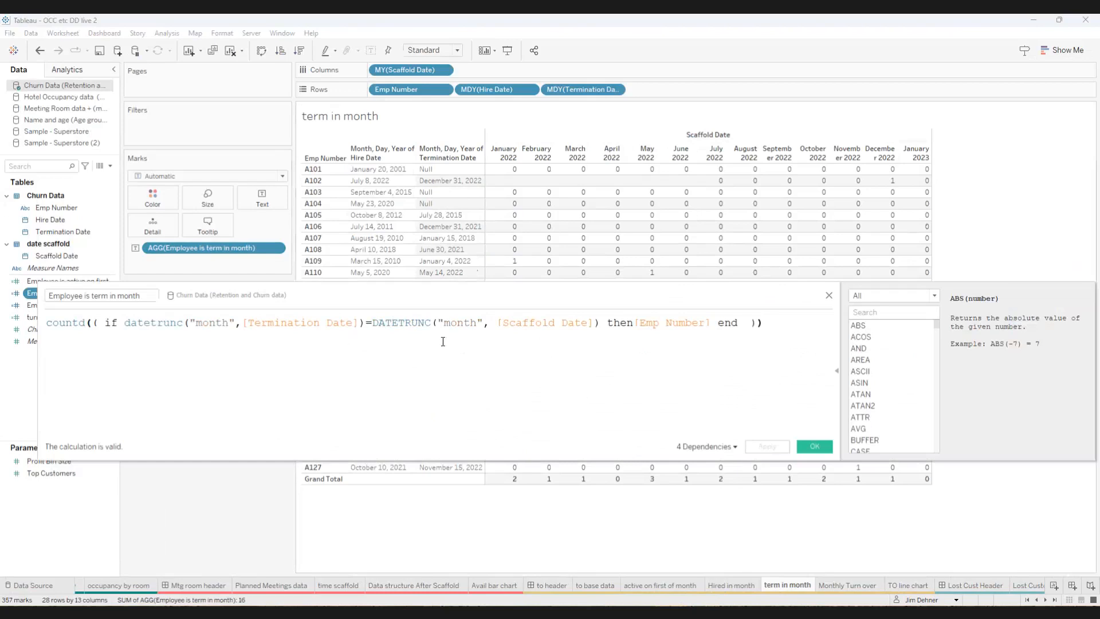
click(830, 296)
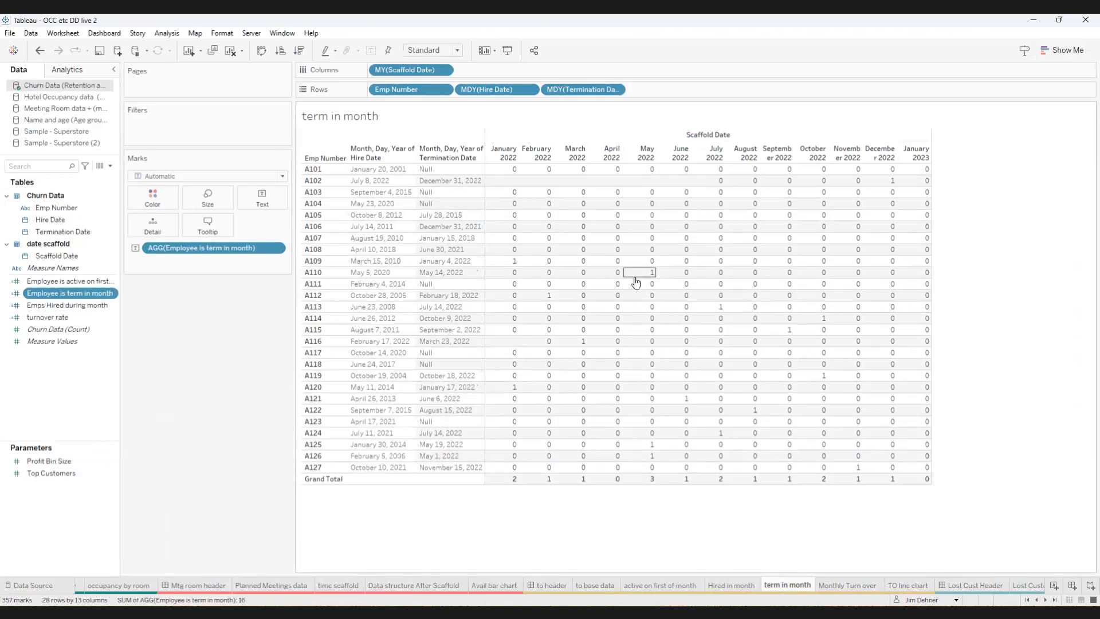
Examine the turnover rate formula behind the Monthly Turn over sheet, and close it without changes.
click(840, 587)
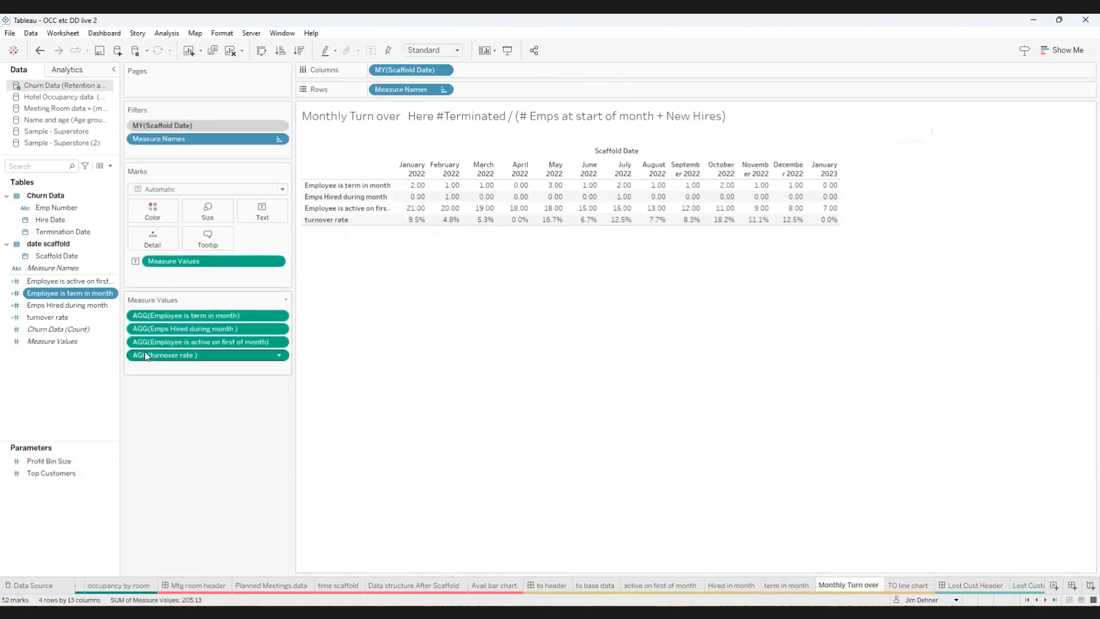
right_click(58, 318)
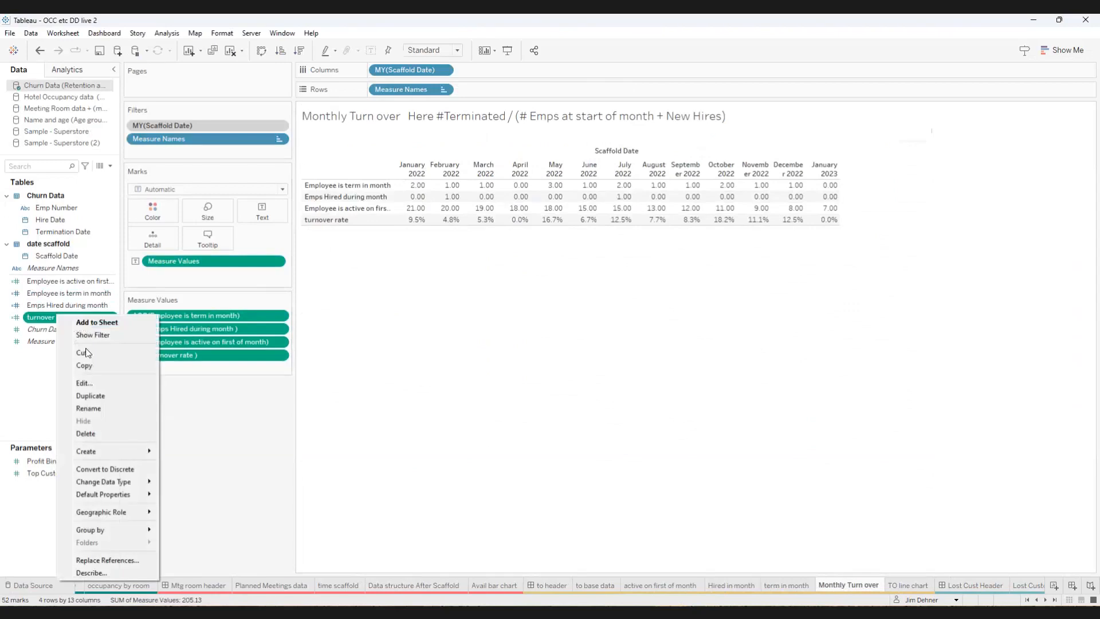
click(81, 383)
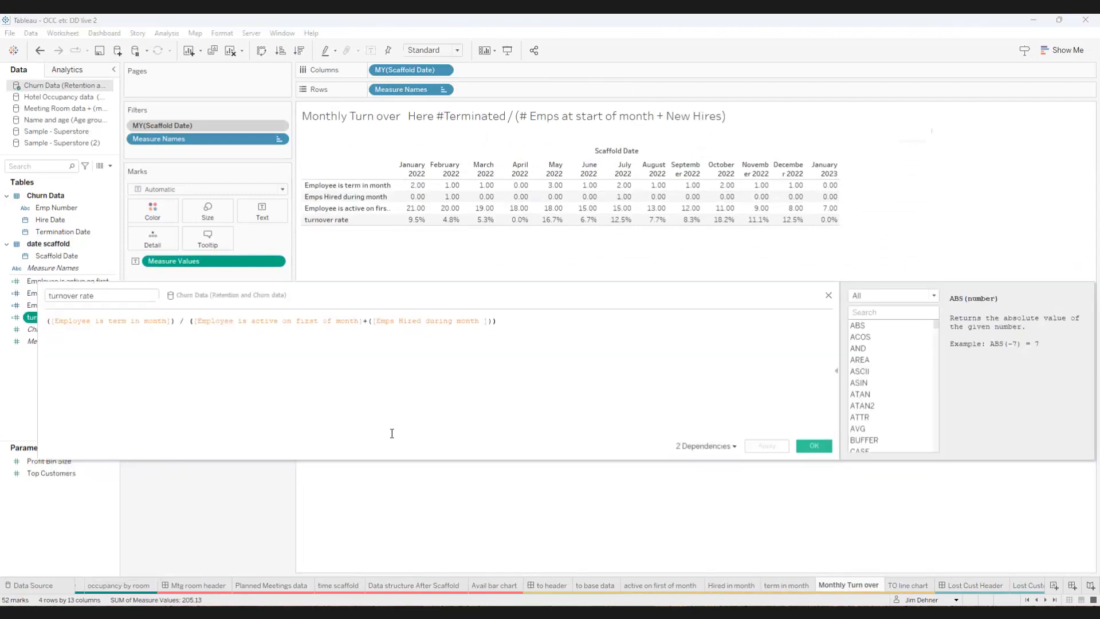
scroll(392, 432, up, 2)
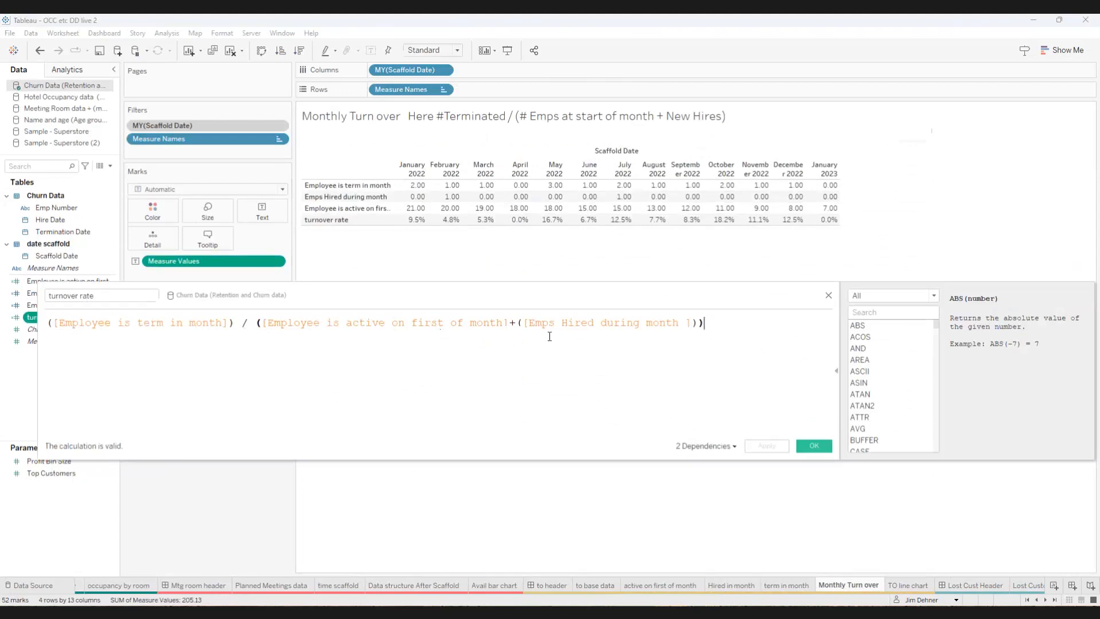
click(828, 296)
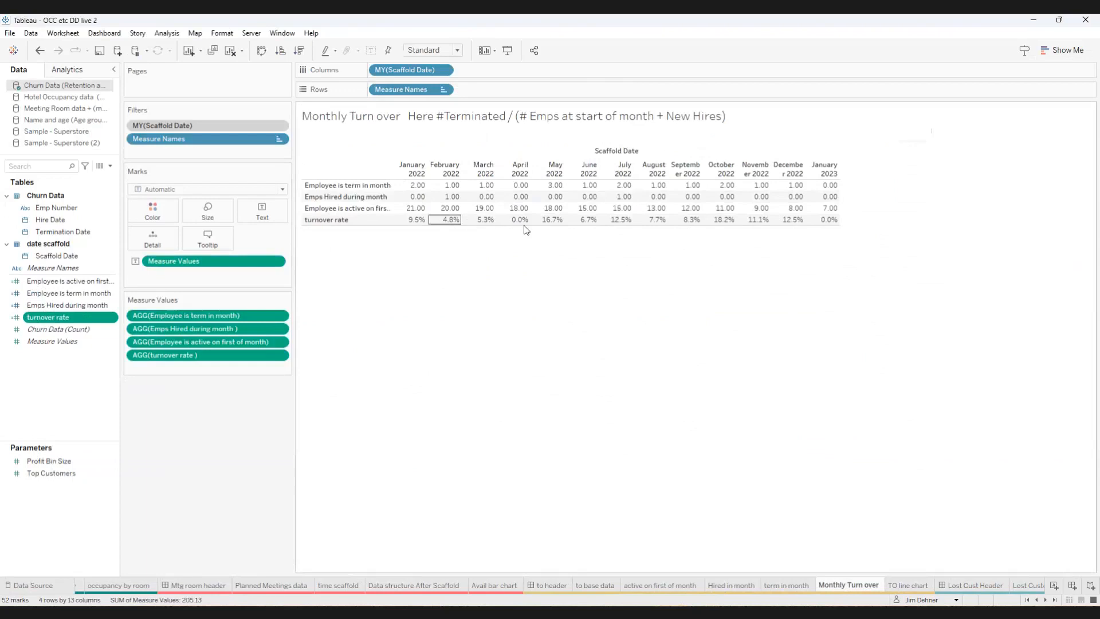
Review the TO line chart, the Lost Customer header dashboard and the Lost Customer Base Data sheet.
click(909, 586)
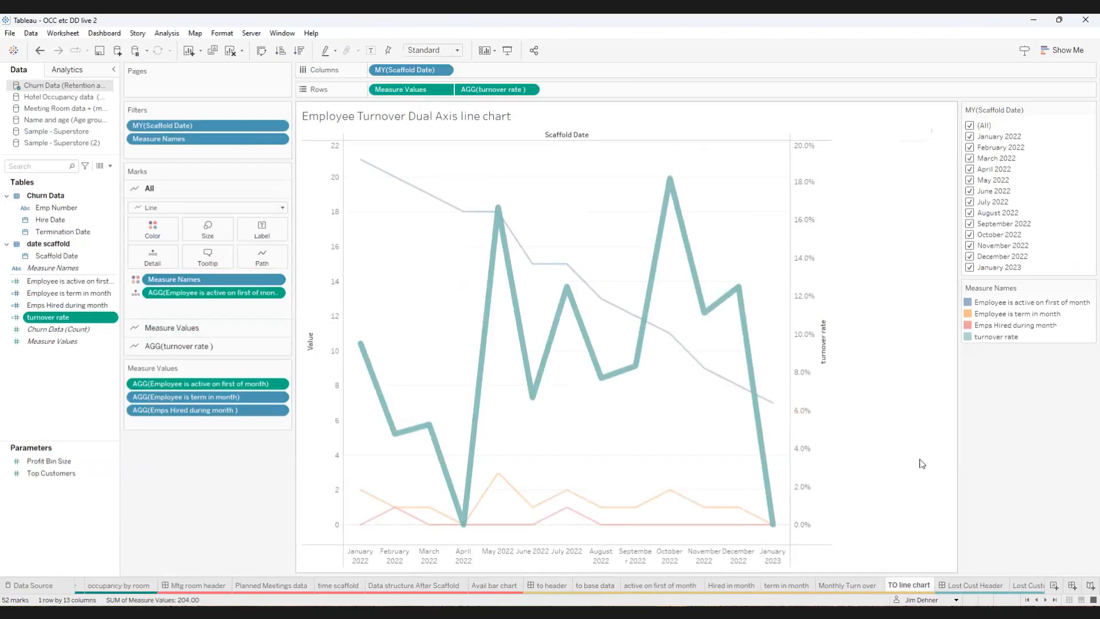
click(980, 586)
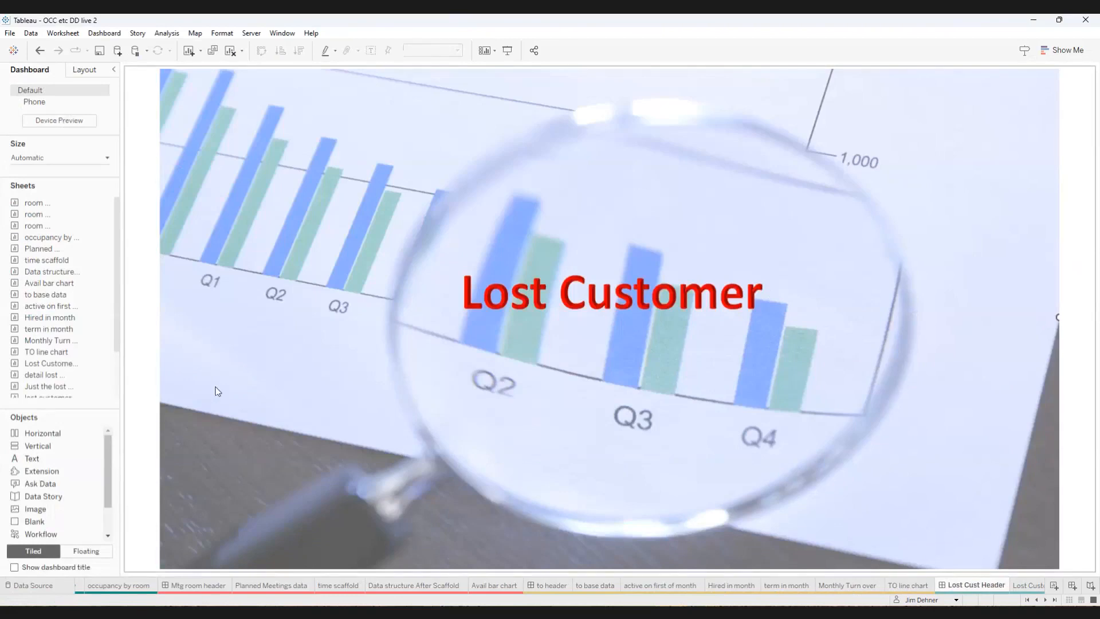
click(1021, 589)
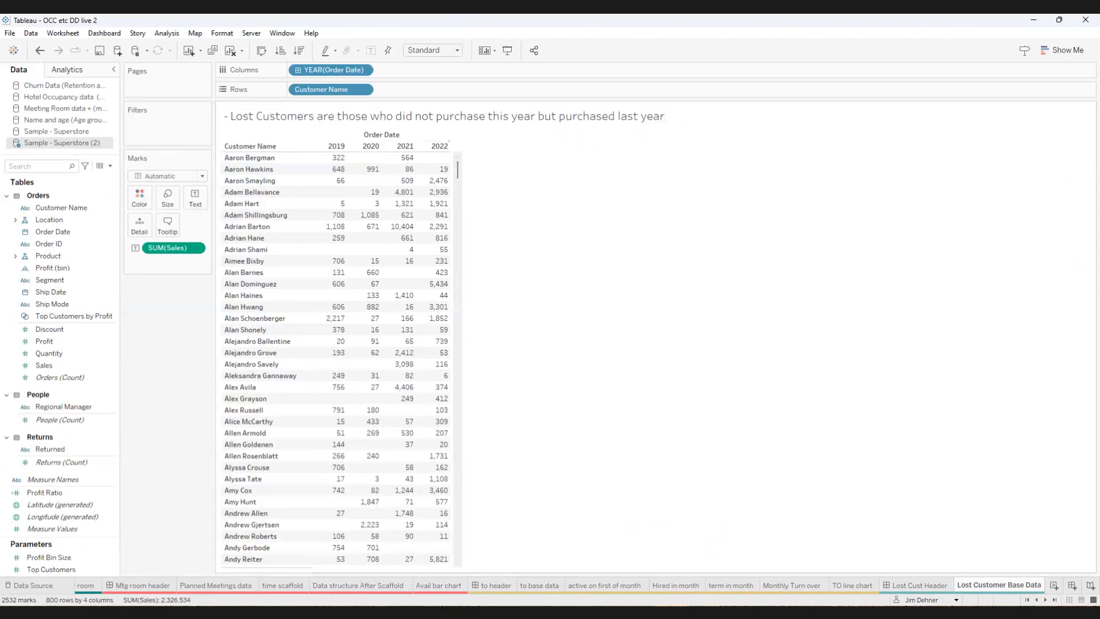
Bring the remaining lost customer sheets into reach and show the detail lost customer sheet.
click(1039, 600)
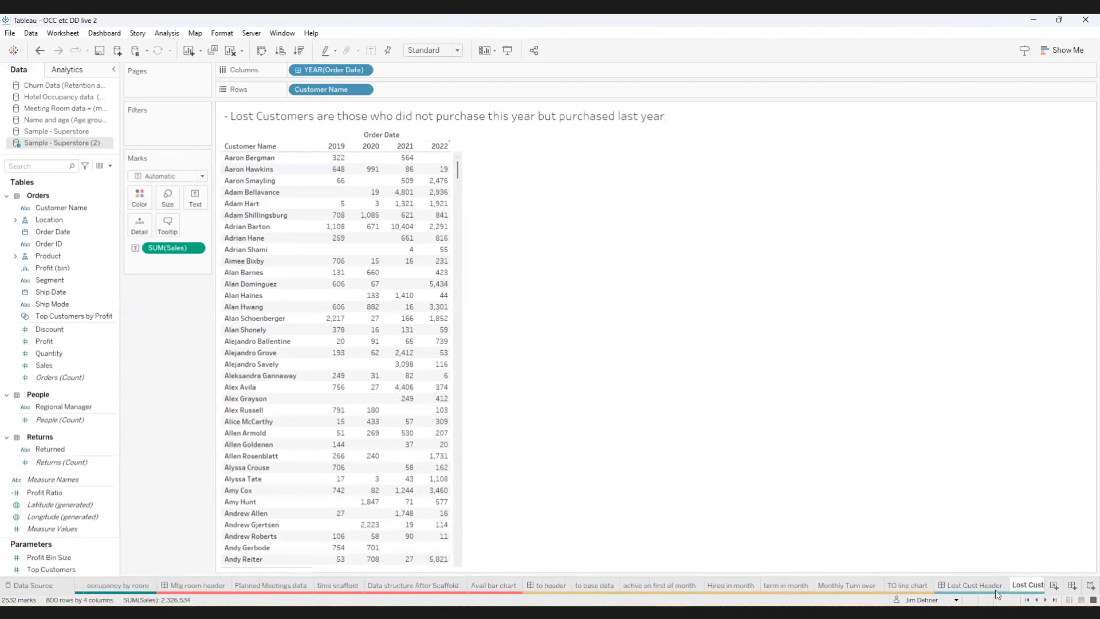
click(1047, 600)
click(1047, 600)
click(1047, 600)
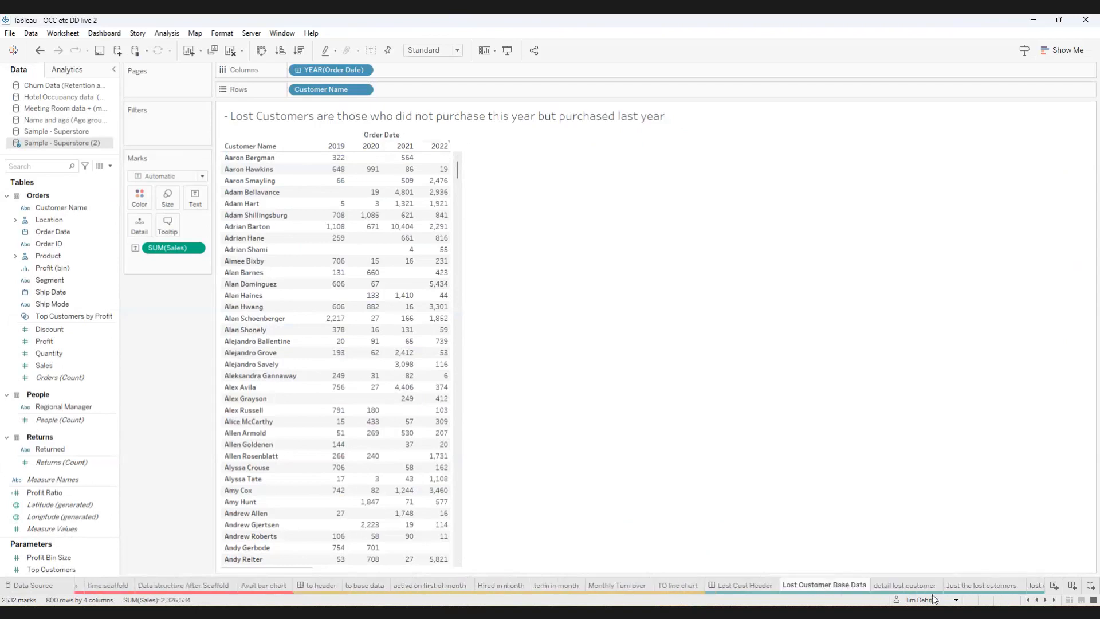
click(911, 585)
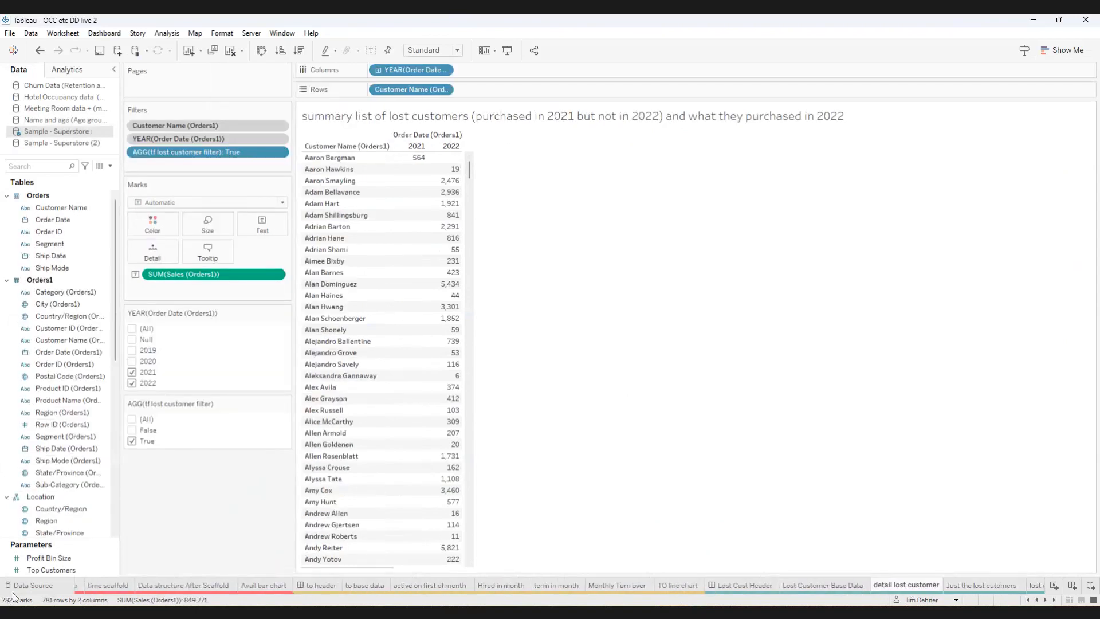
Examine the full outer join between Orders and Orders1 in the Sample - Superstore source, including its Customer Name and year clauses, and close it without changes.
click(31, 585)
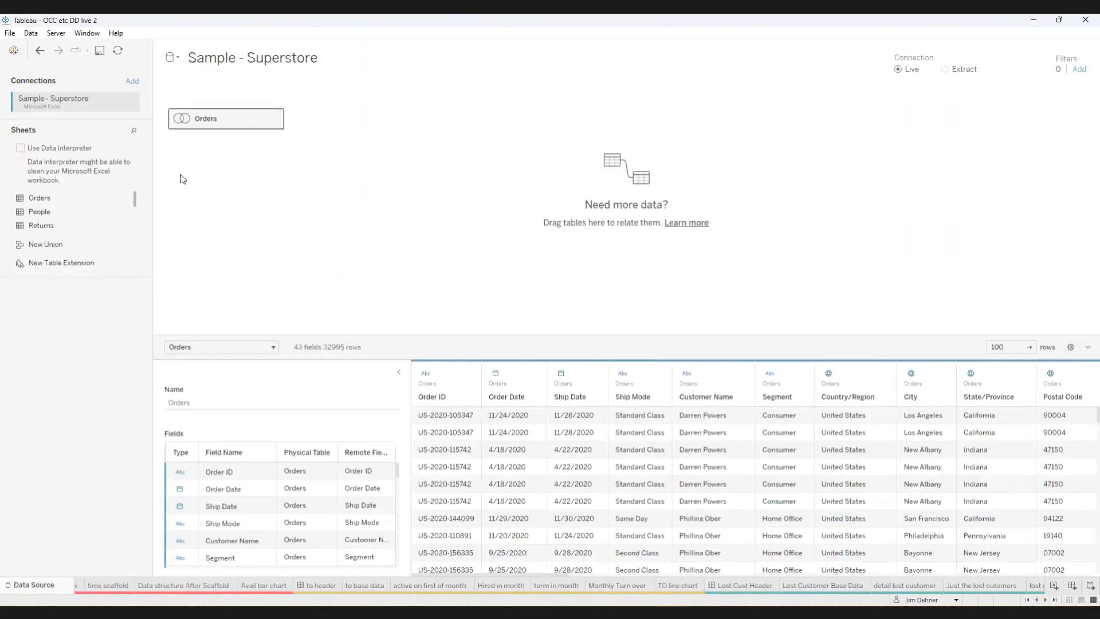
double_click(234, 119)
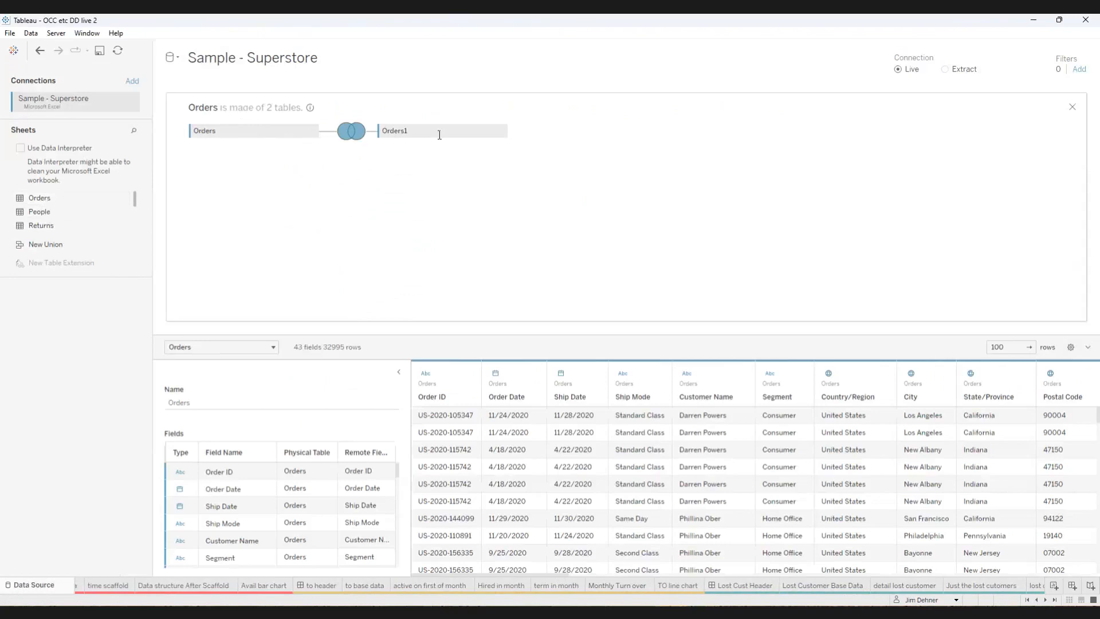
click(354, 137)
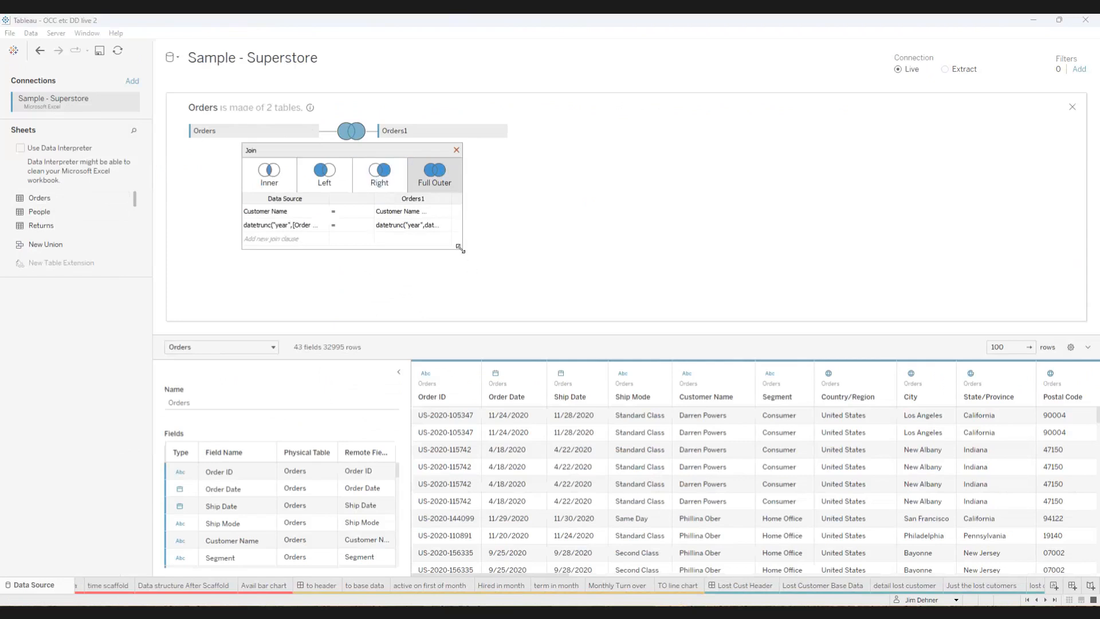
drag(460, 249, 774, 244)
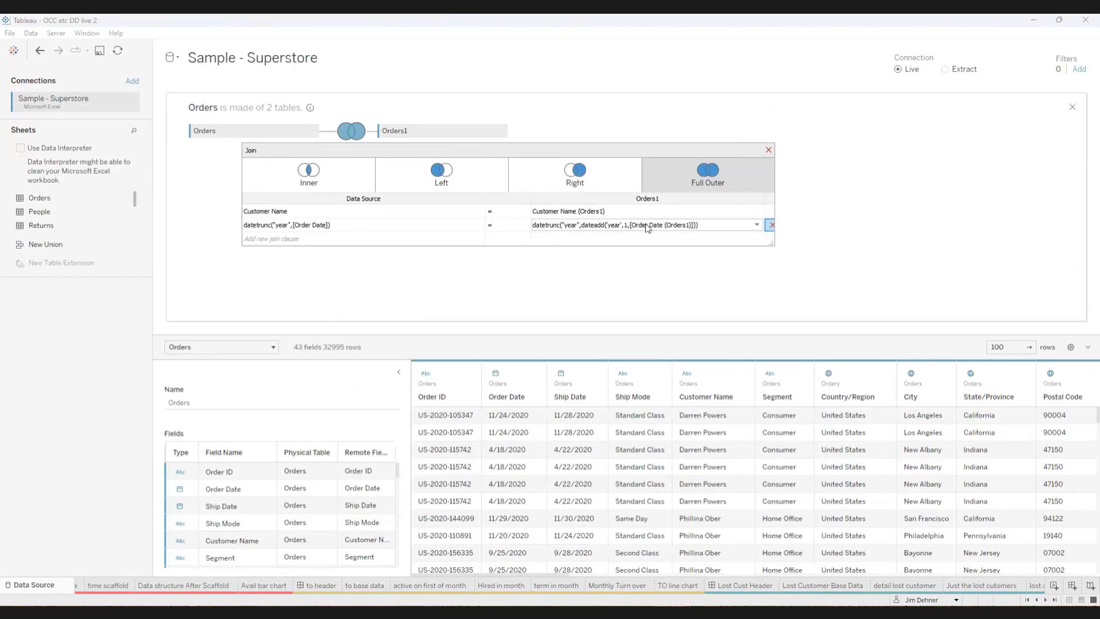
click(423, 225)
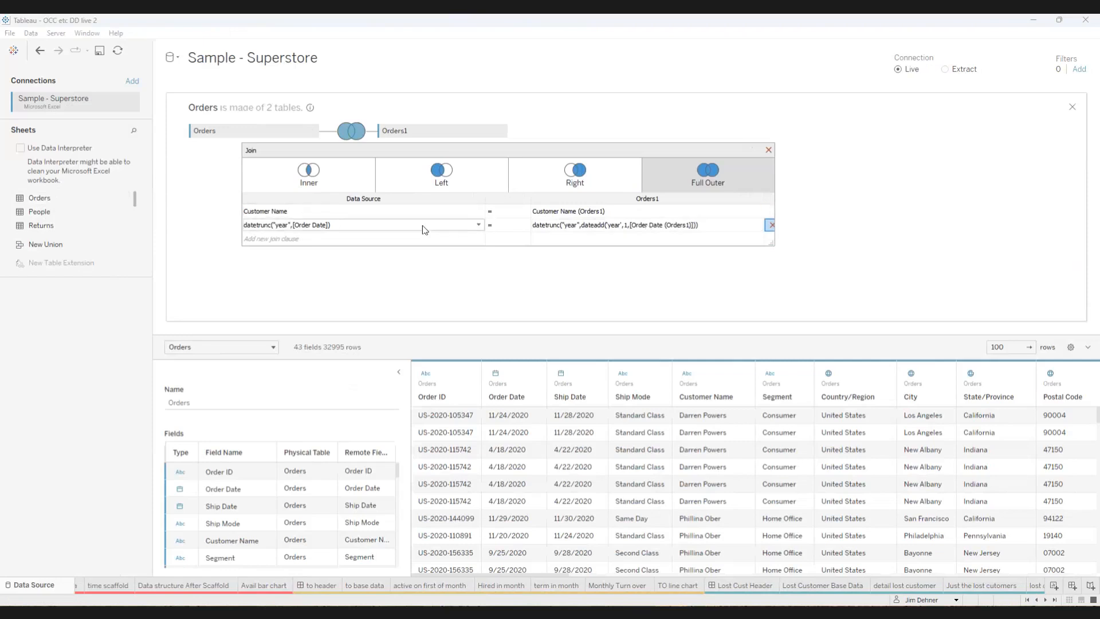
click(769, 151)
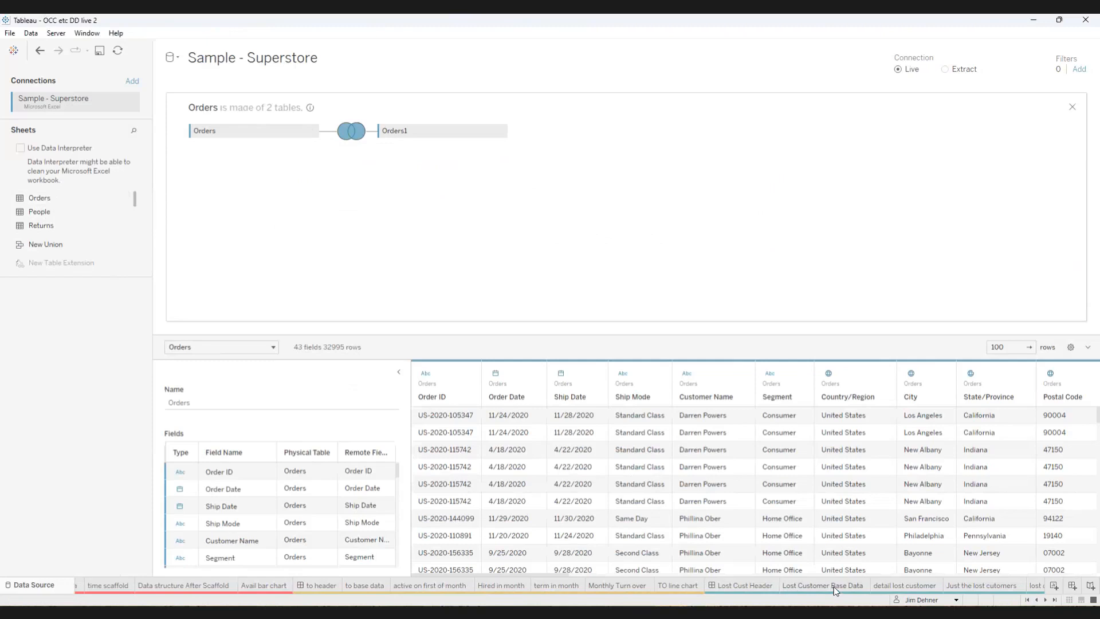
On the detail lost customer sheet, find the tf lost customer filter field by searching "tf", examine its enlarged formula, and close it without changes.
click(901, 588)
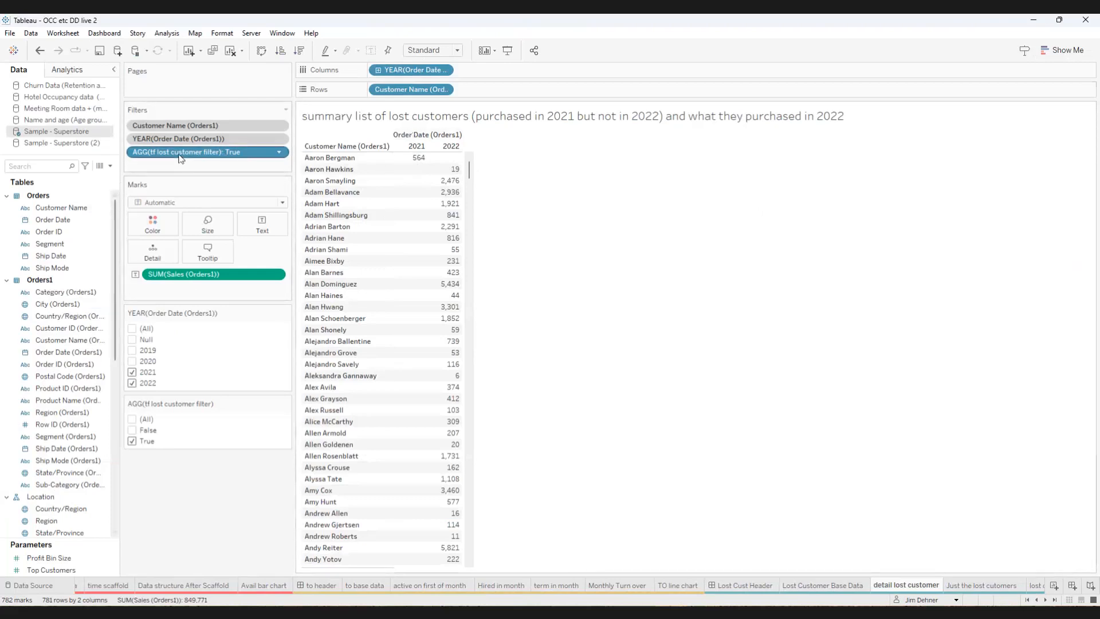
click(23, 166)
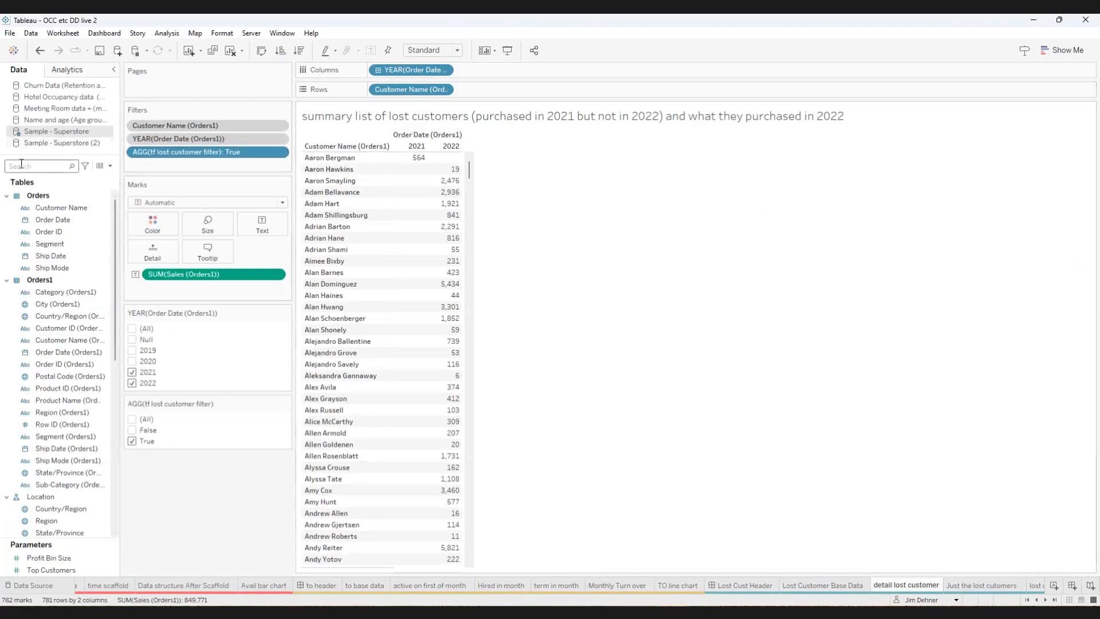
text(tf)
click(33, 205)
right_click(35, 205)
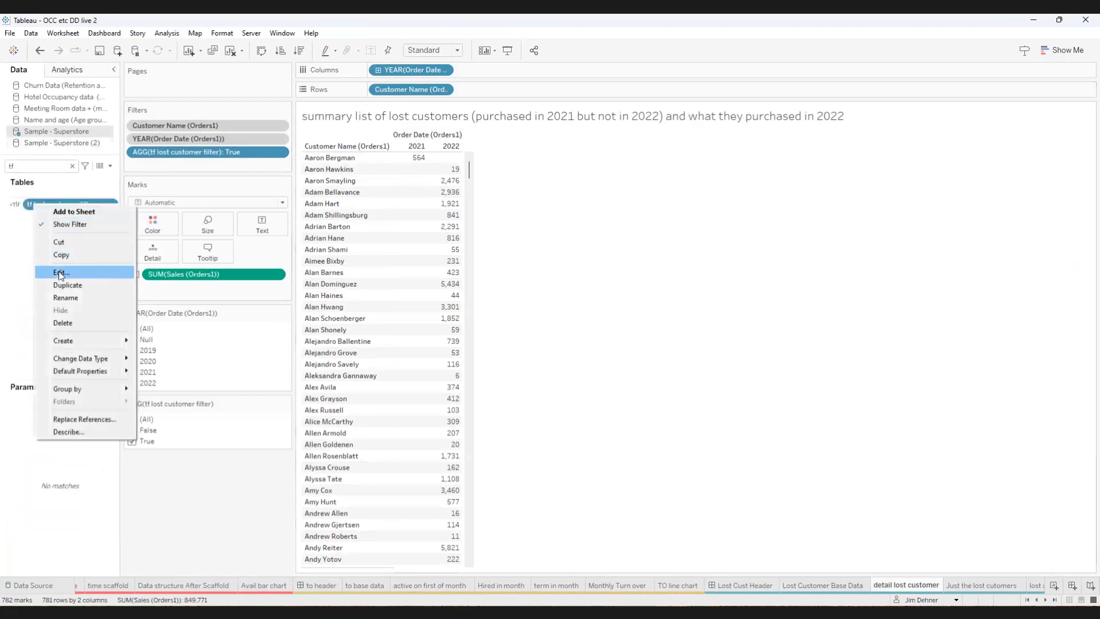
click(59, 271)
drag(402, 302, 815, 268)
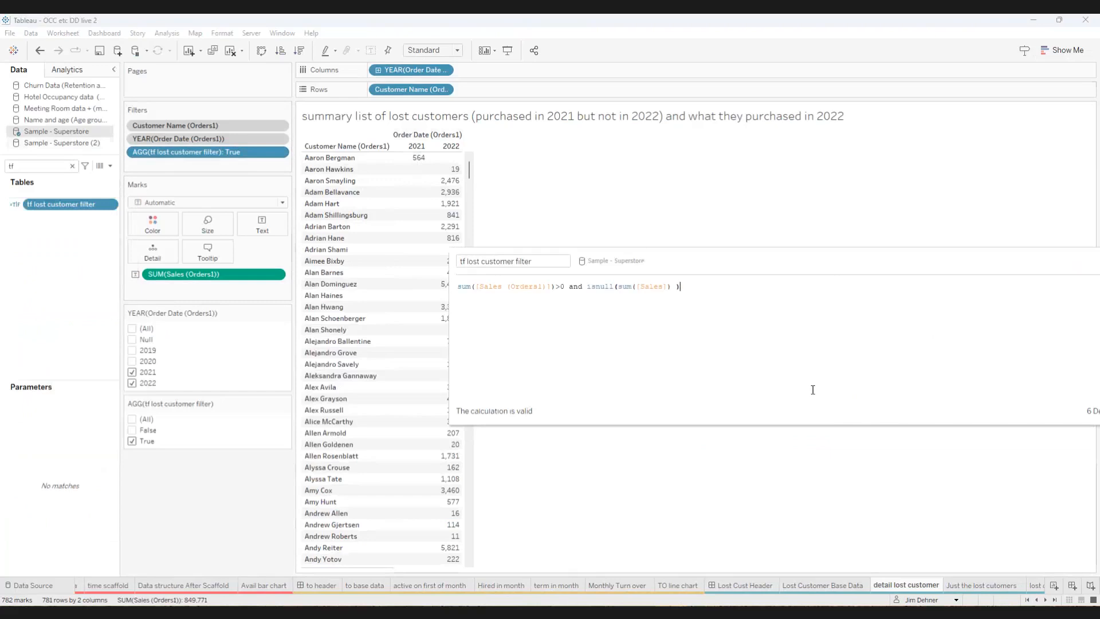
ctrl+scroll(812, 384, up, 3)
ctrl+scroll(814, 377, up, 1)
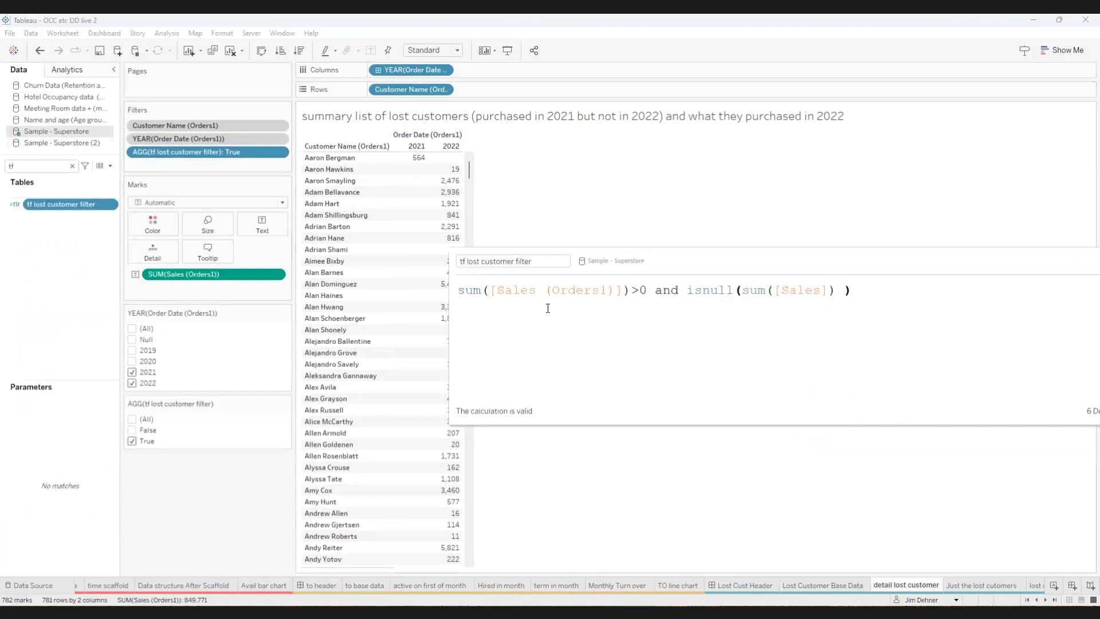
drag(605, 289, 497, 287)
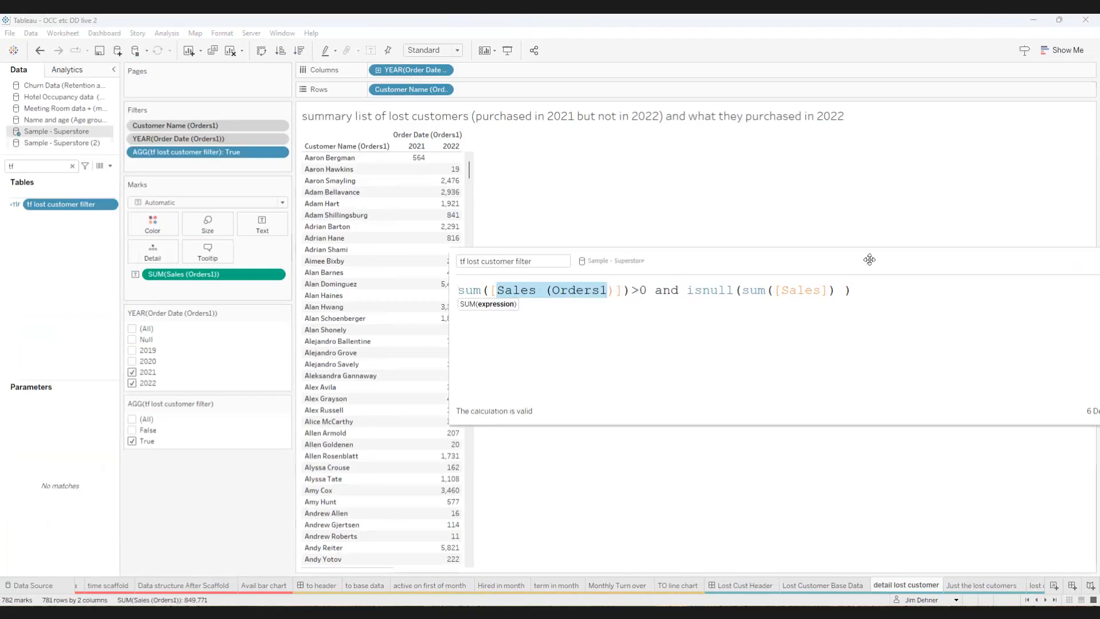
drag(870, 259, 646, 254)
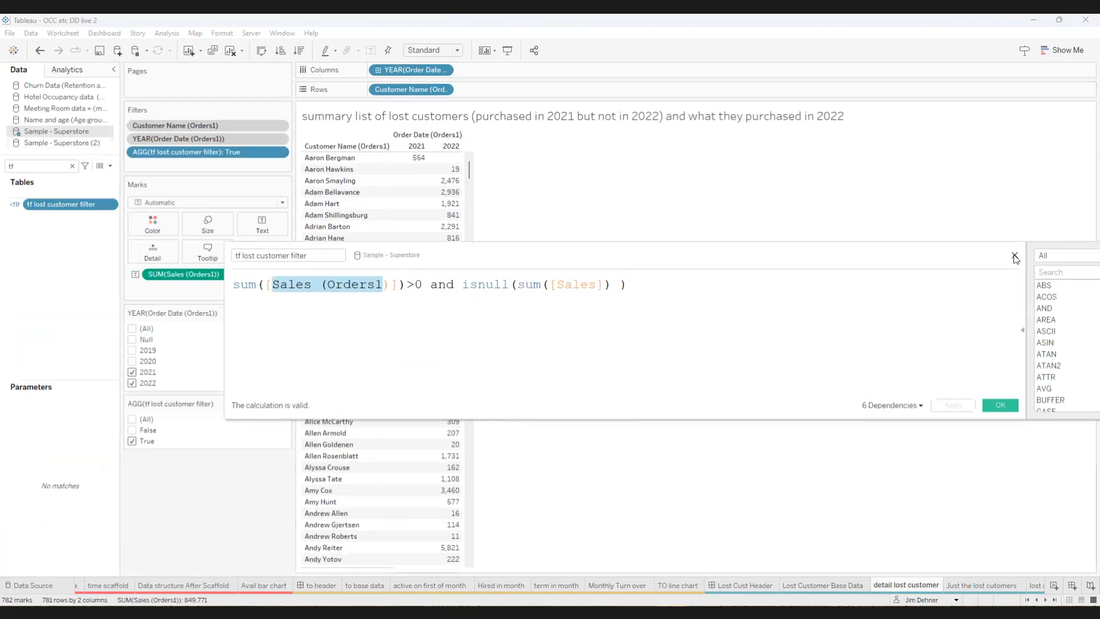
click(1014, 256)
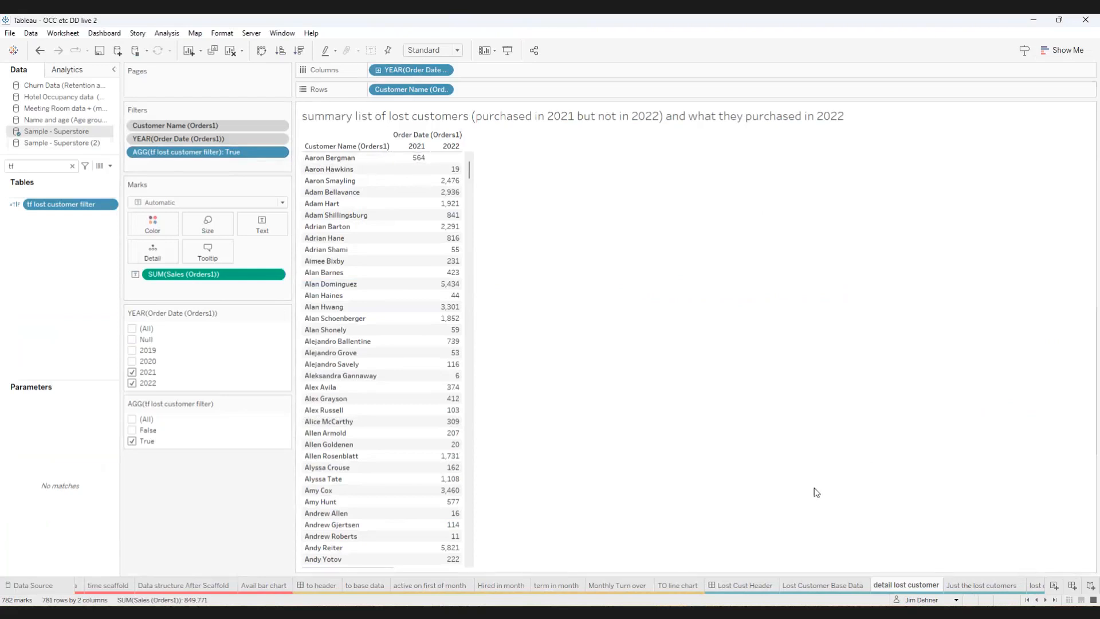
Review the Just the lost cutomers and lost customer total sheets, and clear the field search.
click(964, 585)
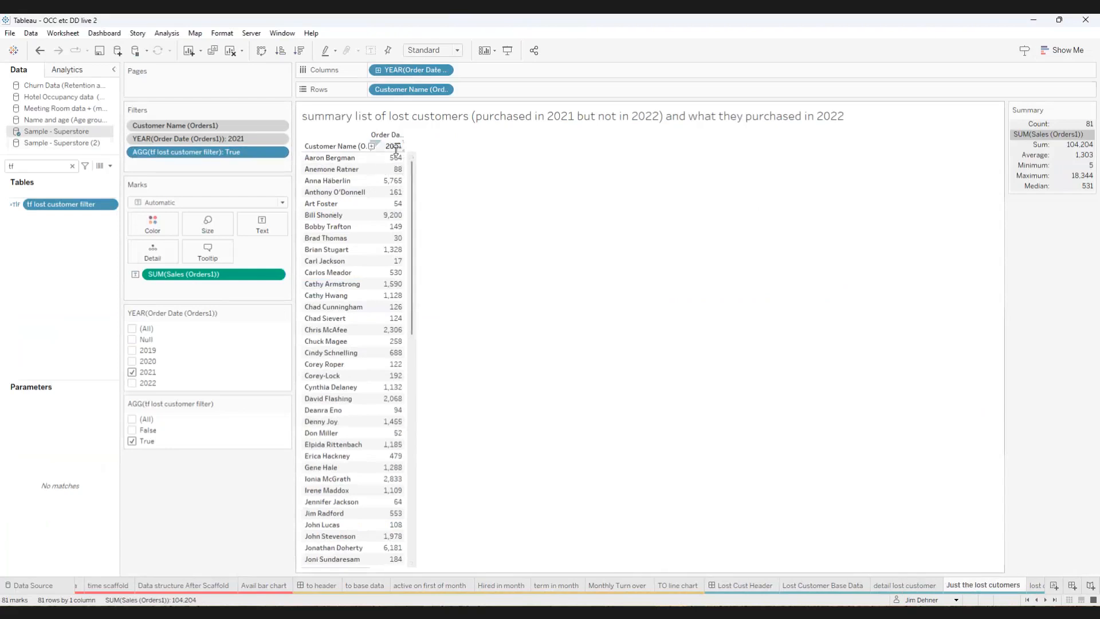
click(1036, 585)
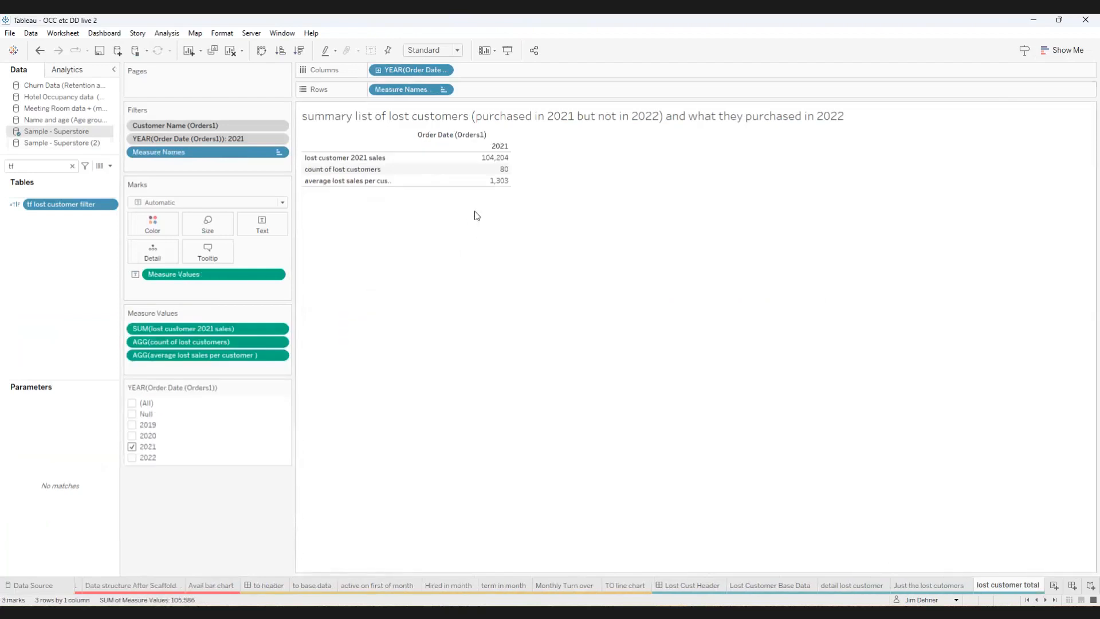
click(73, 166)
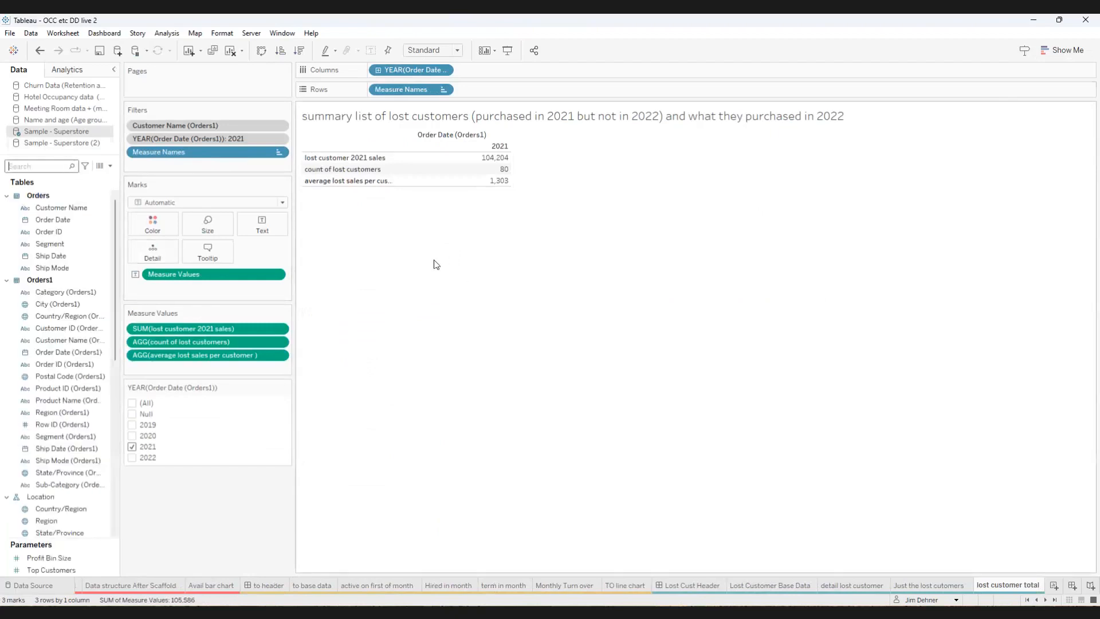
Find the average lost sales per customer field by searching "av", examine its formula, close it without changes, and clear the search.
scroll(96, 400, down, 4)
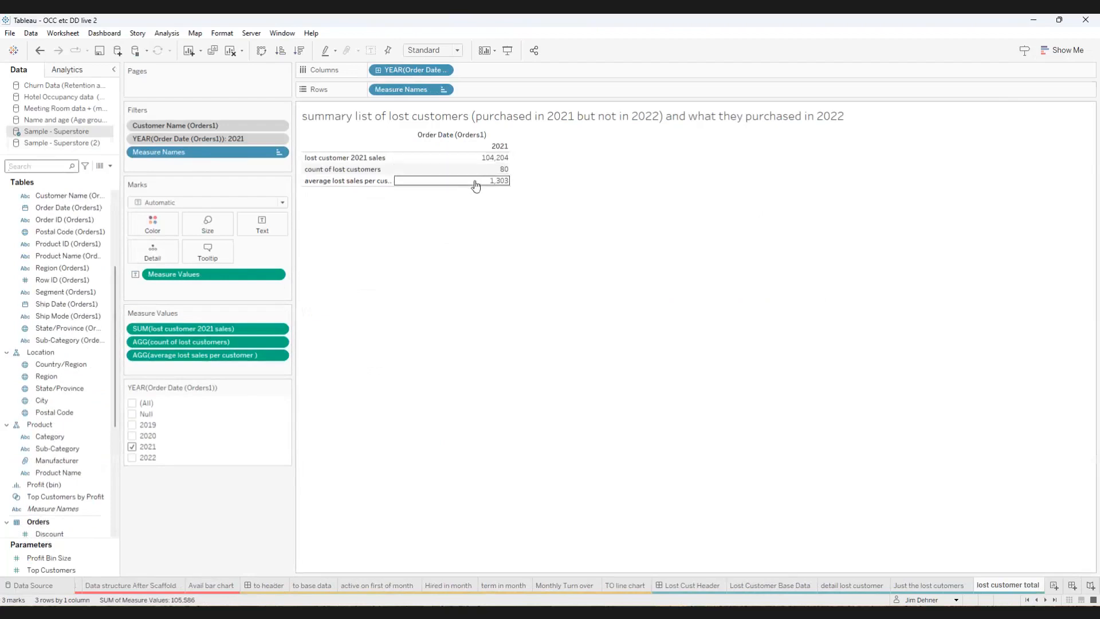
click(47, 165)
text(av)
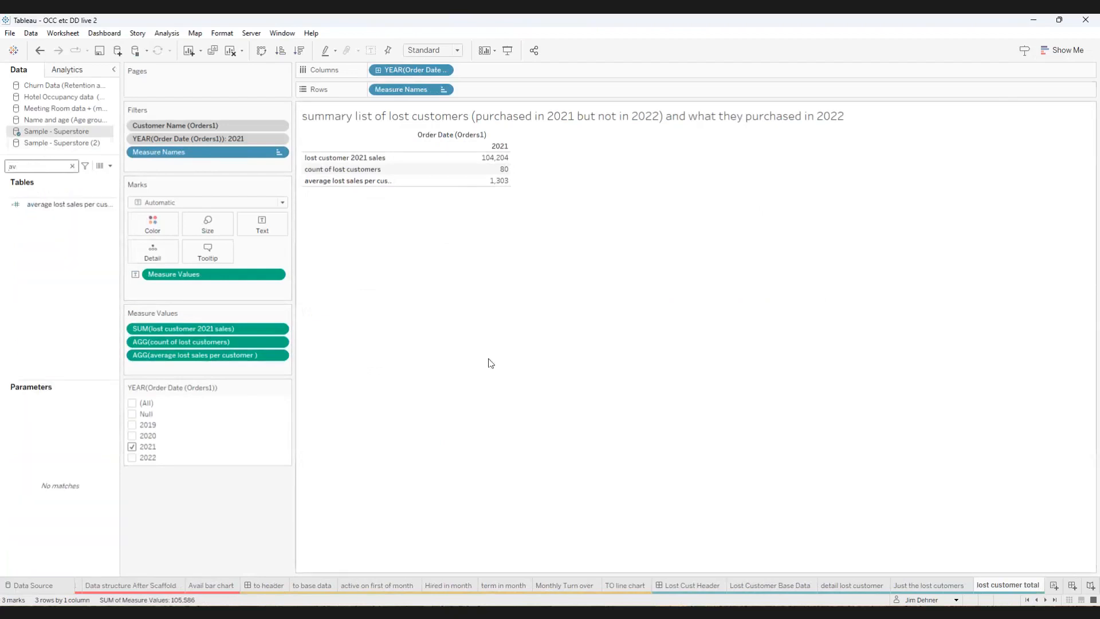
click(86, 205)
right_click(86, 205)
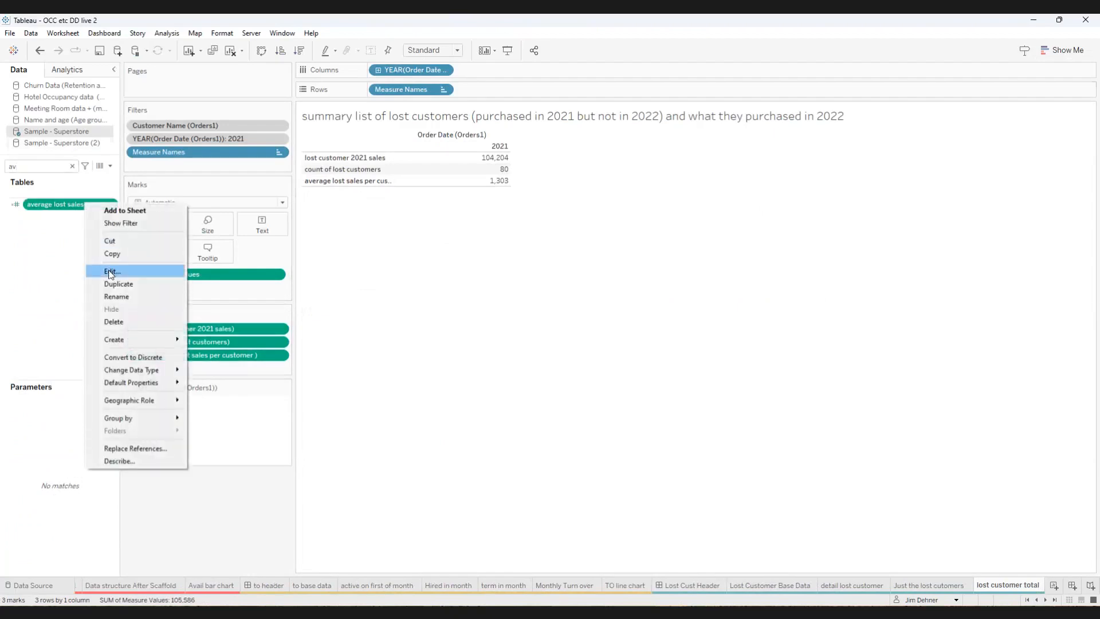
click(111, 273)
scroll(369, 354, up, 3)
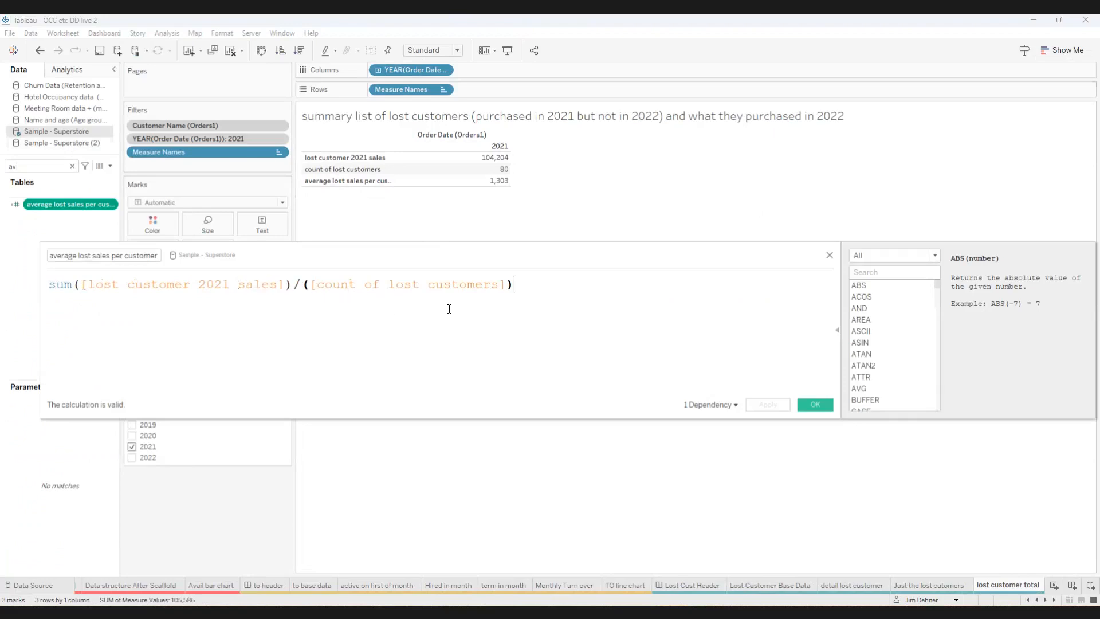
click(829, 256)
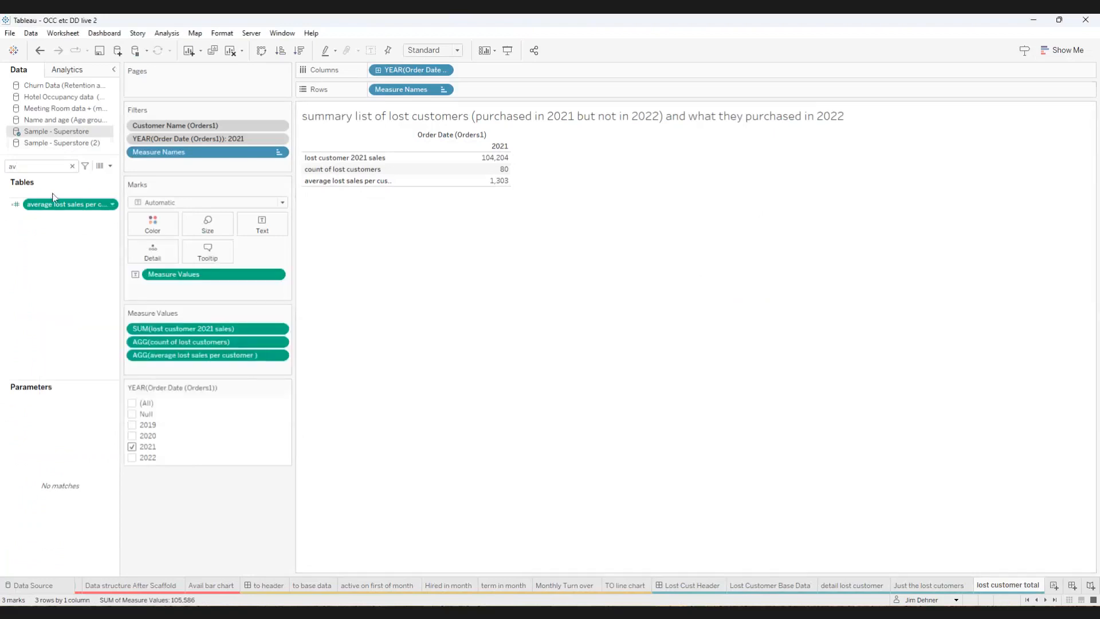
click(72, 166)
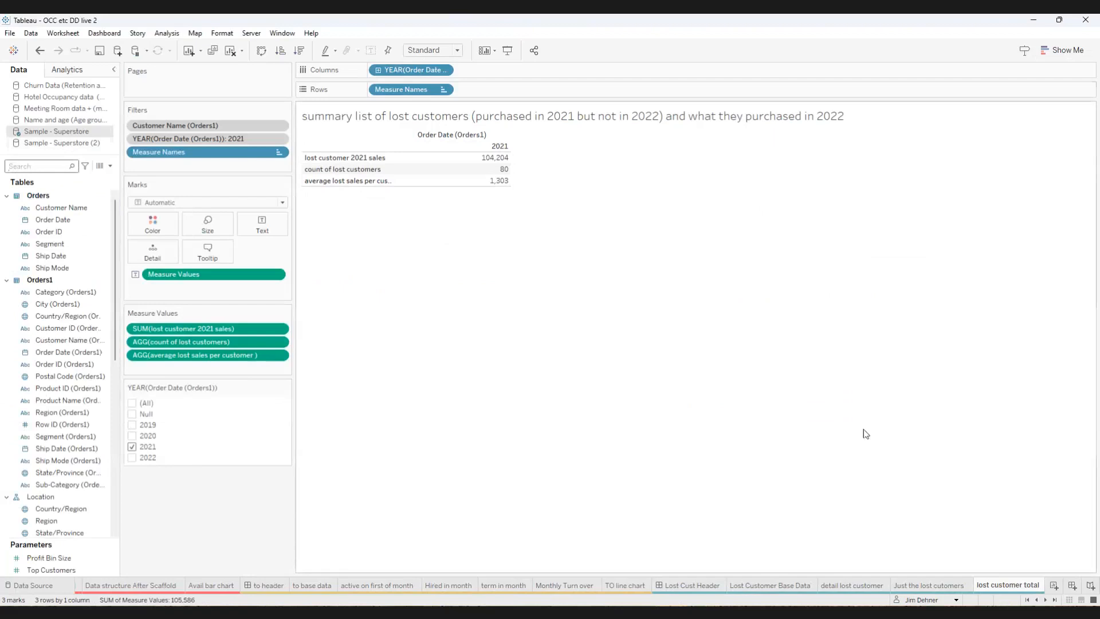
Bring the overlapping groups sheets into reach and review OG Header, Starting point and Grouped data in order.
click(1045, 600)
click(1045, 600)
click(1045, 600)
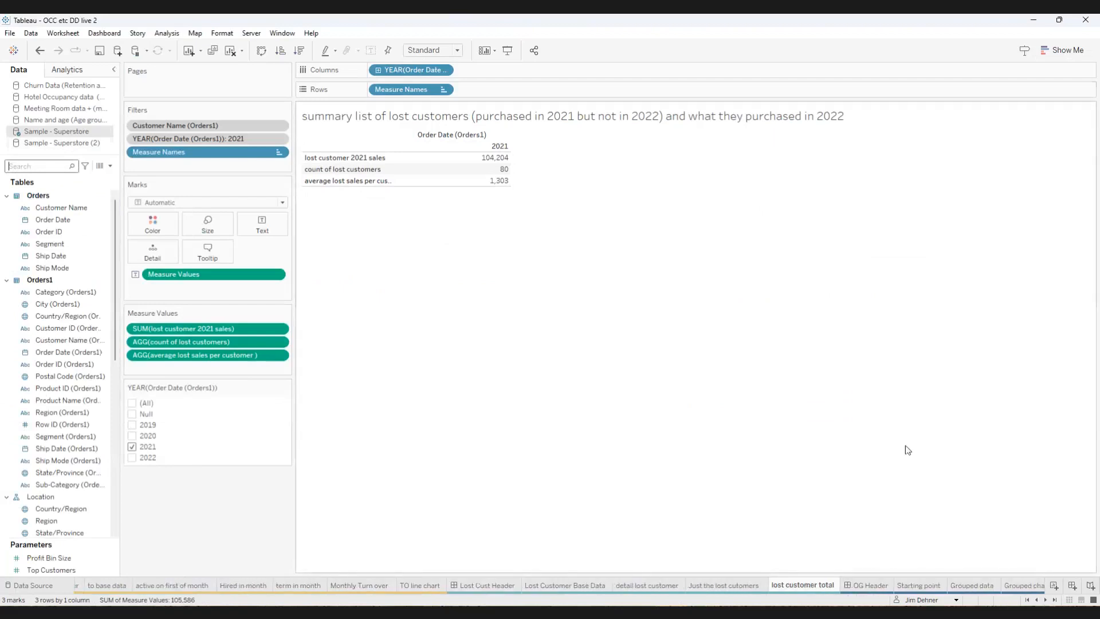
click(868, 586)
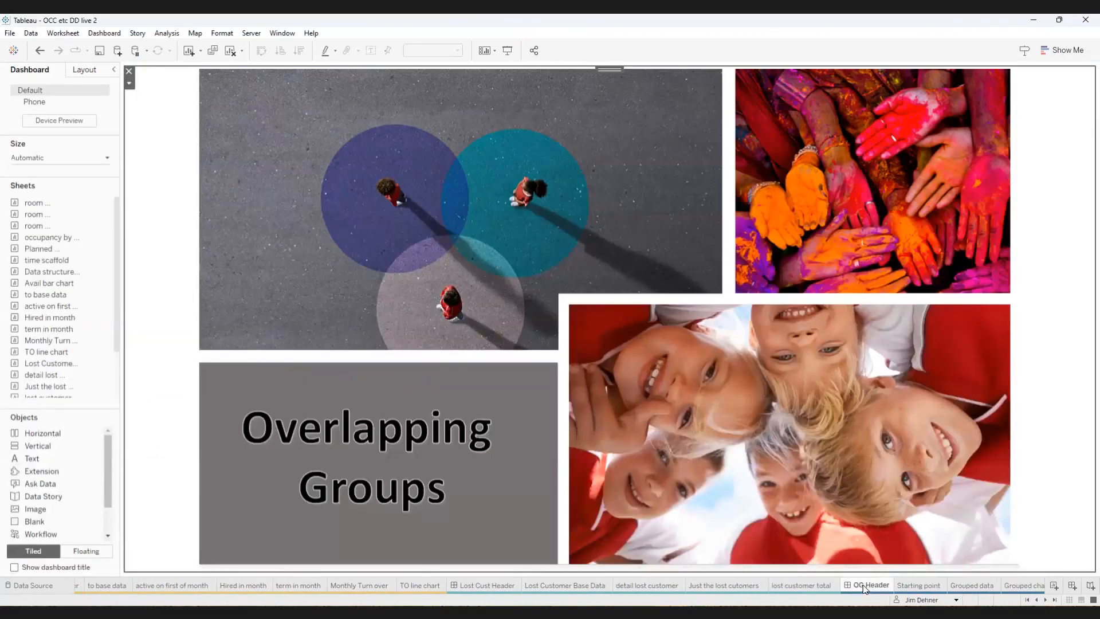
mouse_move(866, 589)
click(920, 585)
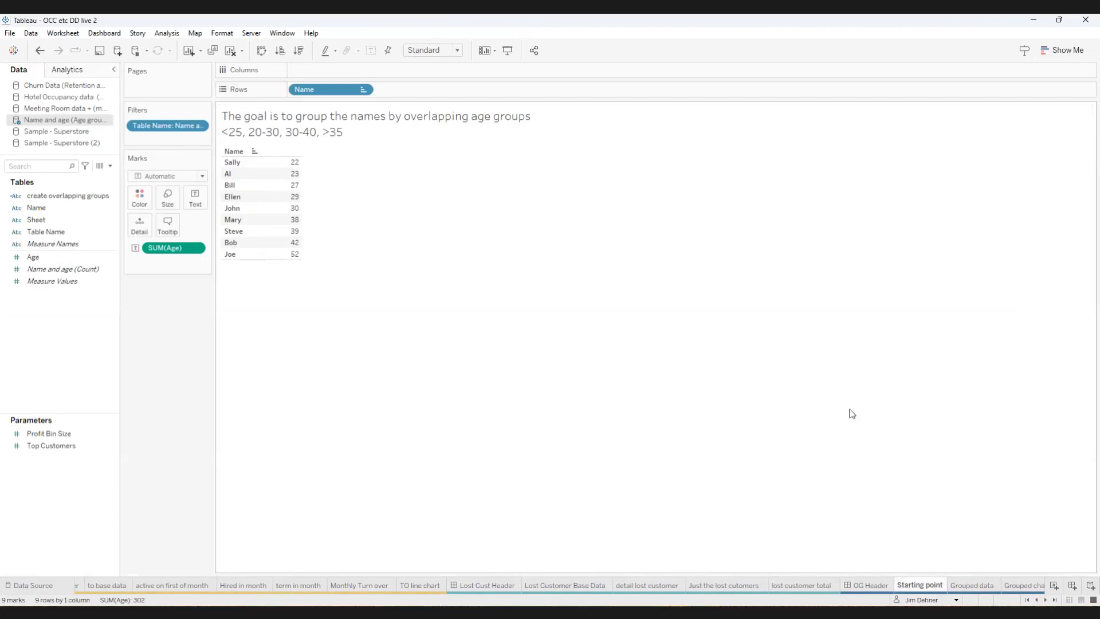
click(972, 585)
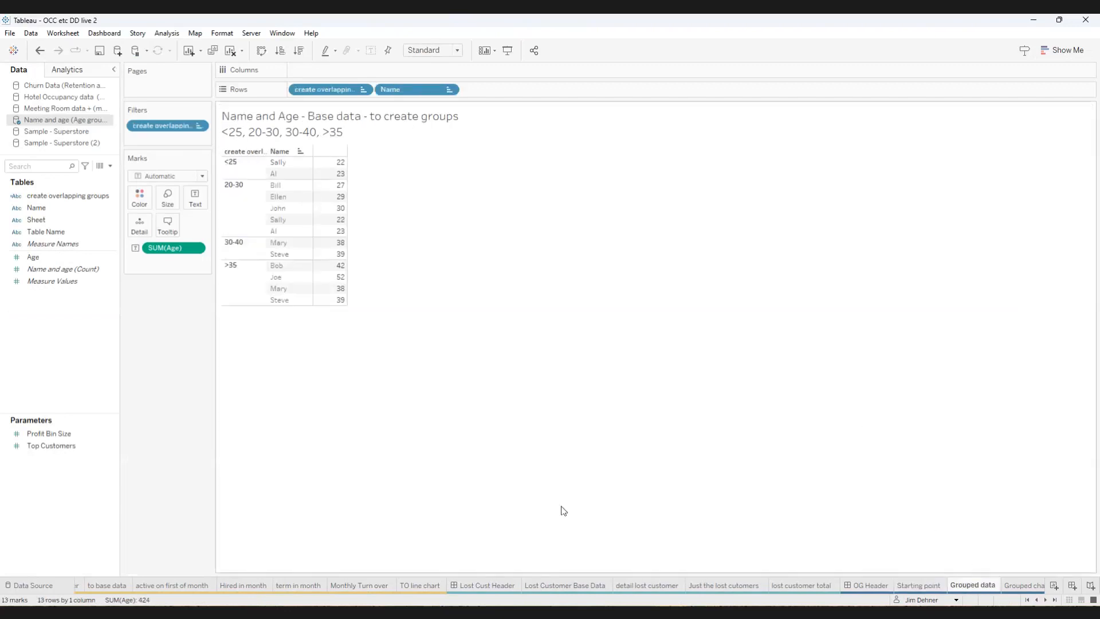
In the Name and age (Age group data) source, open the Name and age table, examine its union, and close the union without changes.
click(27, 586)
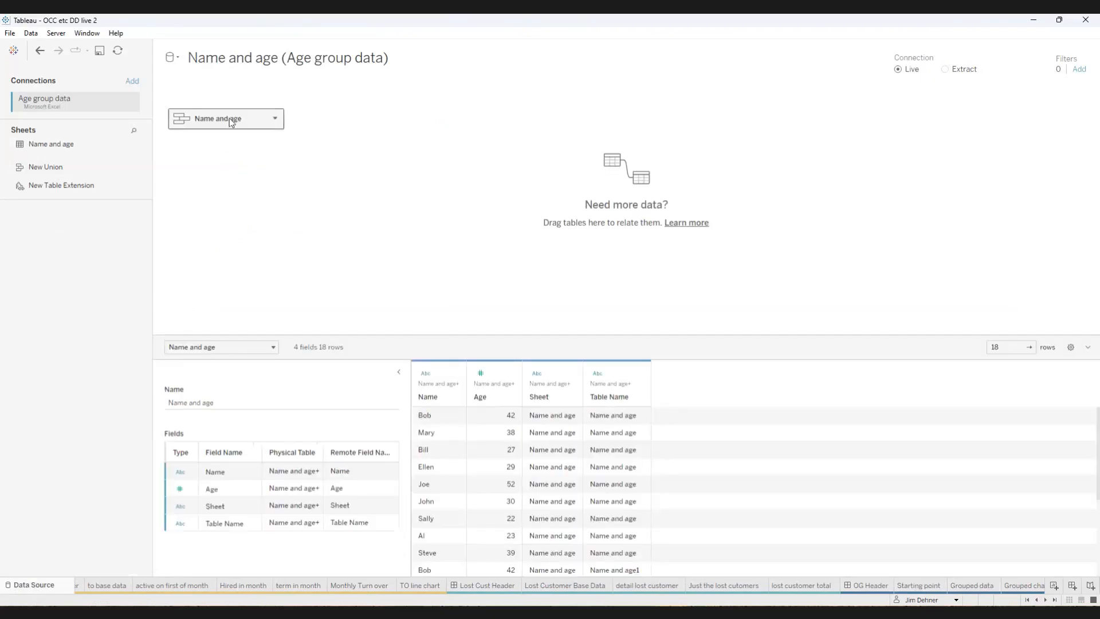
double_click(229, 118)
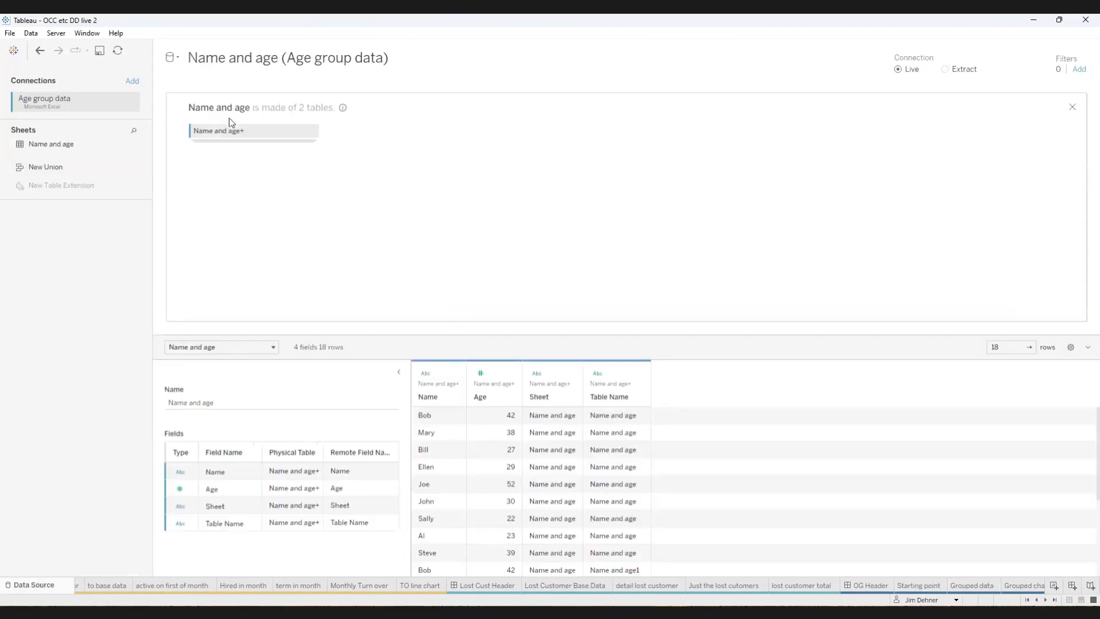
click(312, 132)
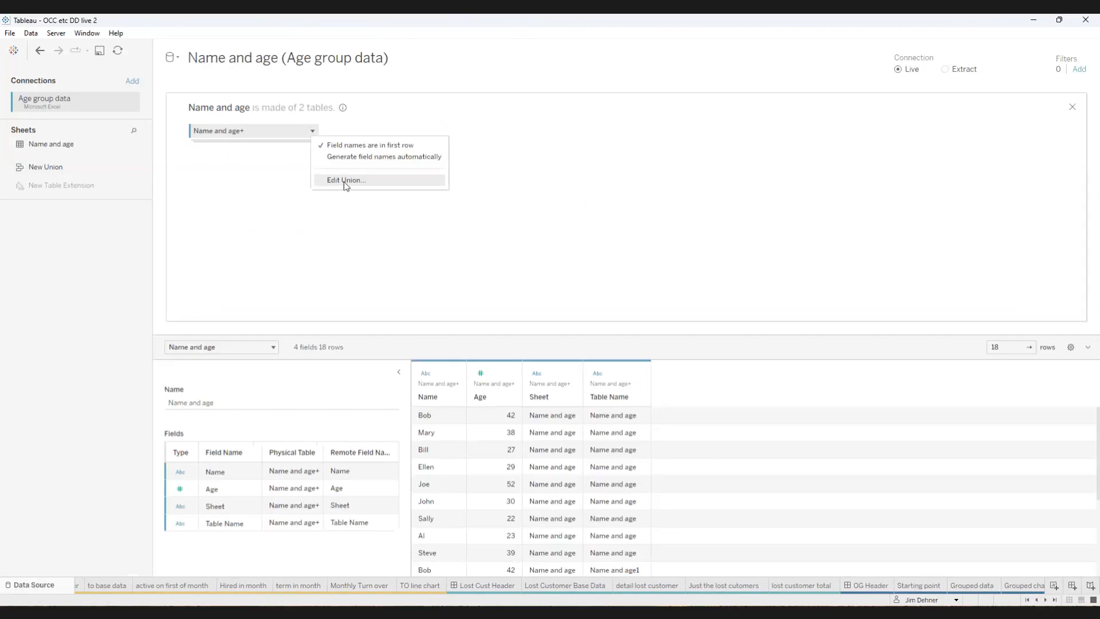
click(346, 181)
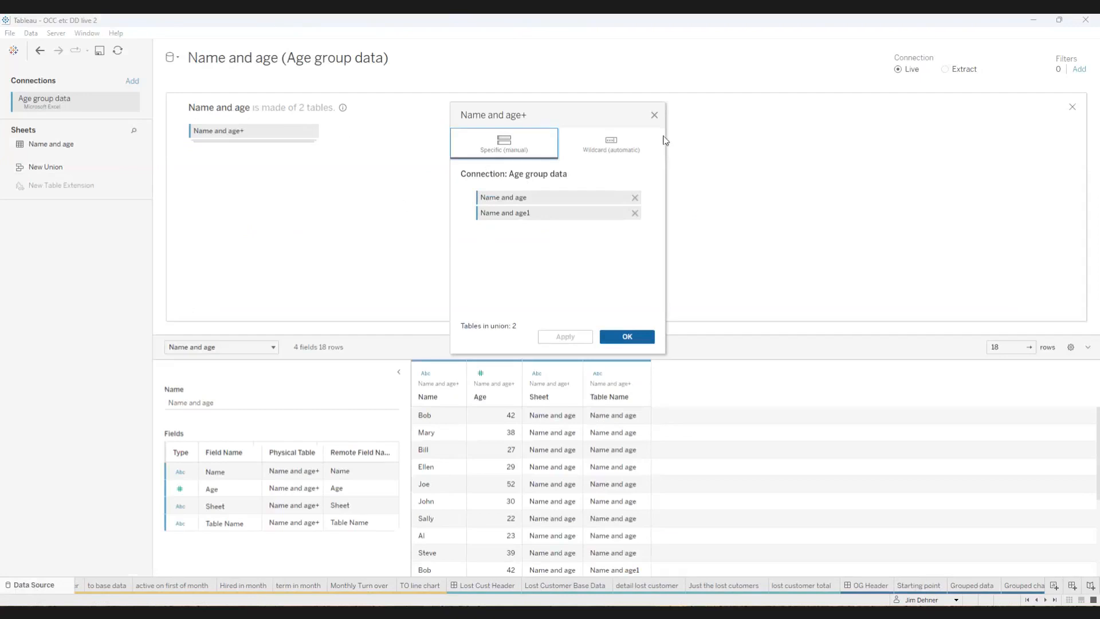
click(654, 115)
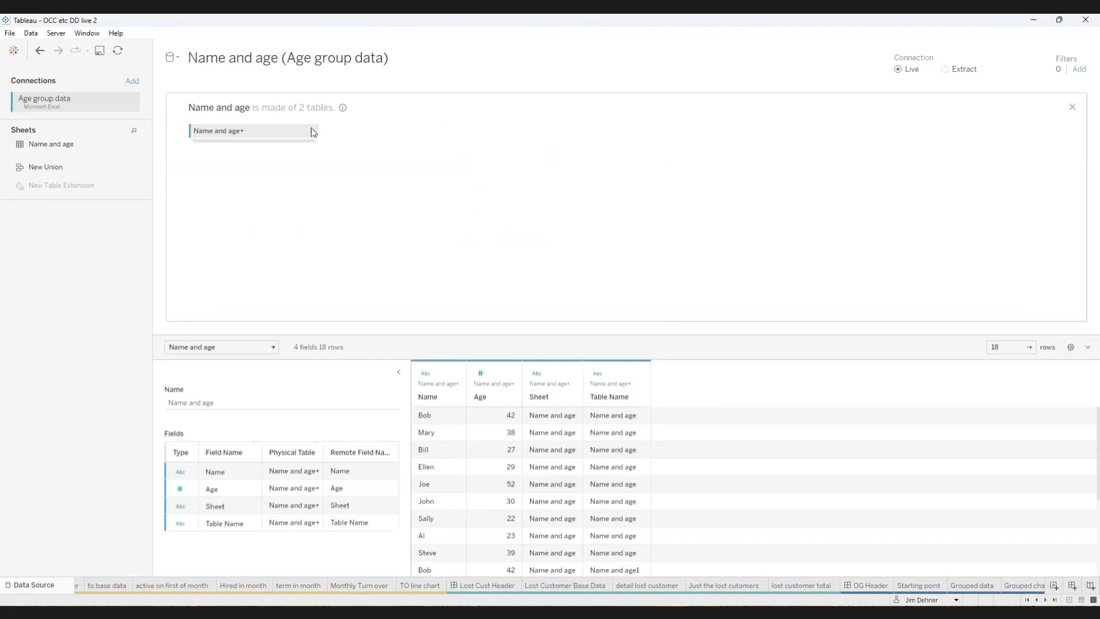
Re-examine the union's Name and age and Name and age1 tables, close it, and sort the data preview by Table Name in descending order.
click(313, 131)
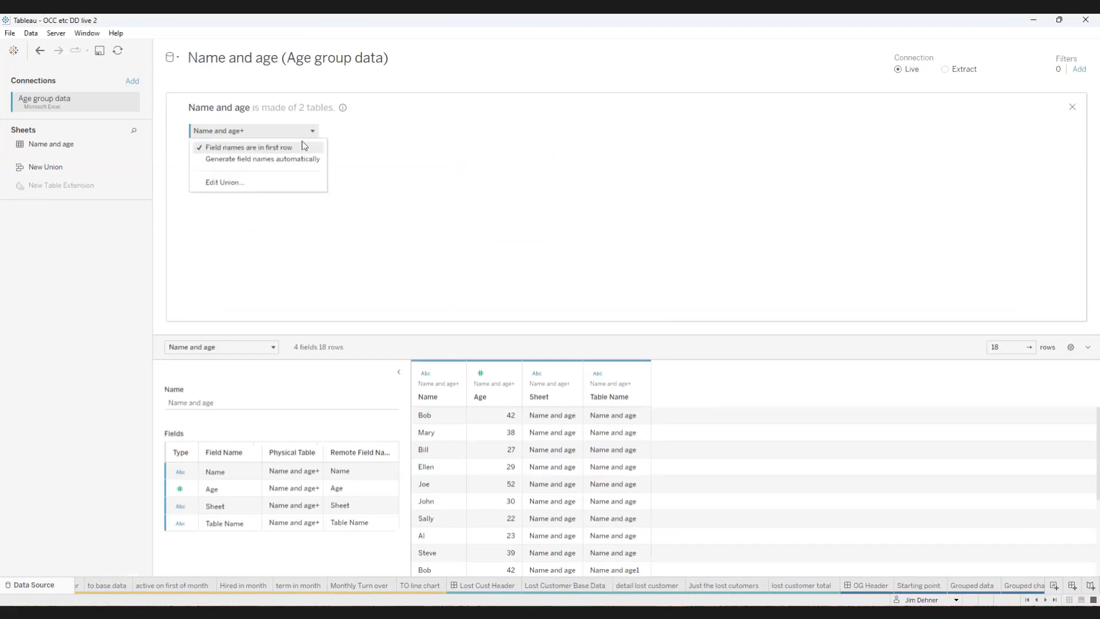
click(235, 184)
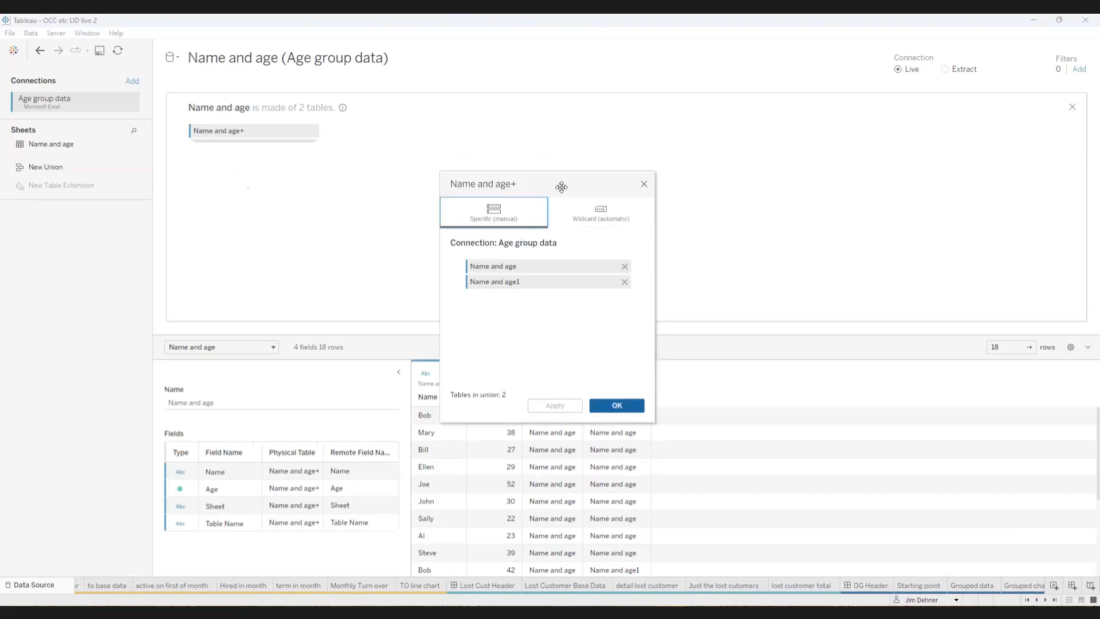
drag(562, 187, 508, 126)
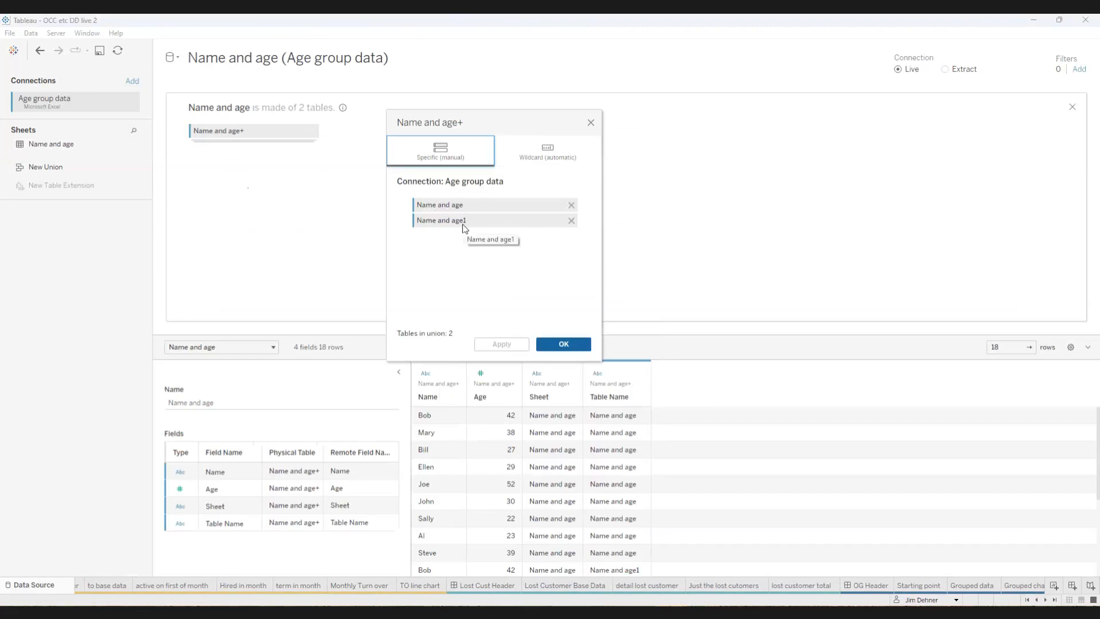
click(591, 122)
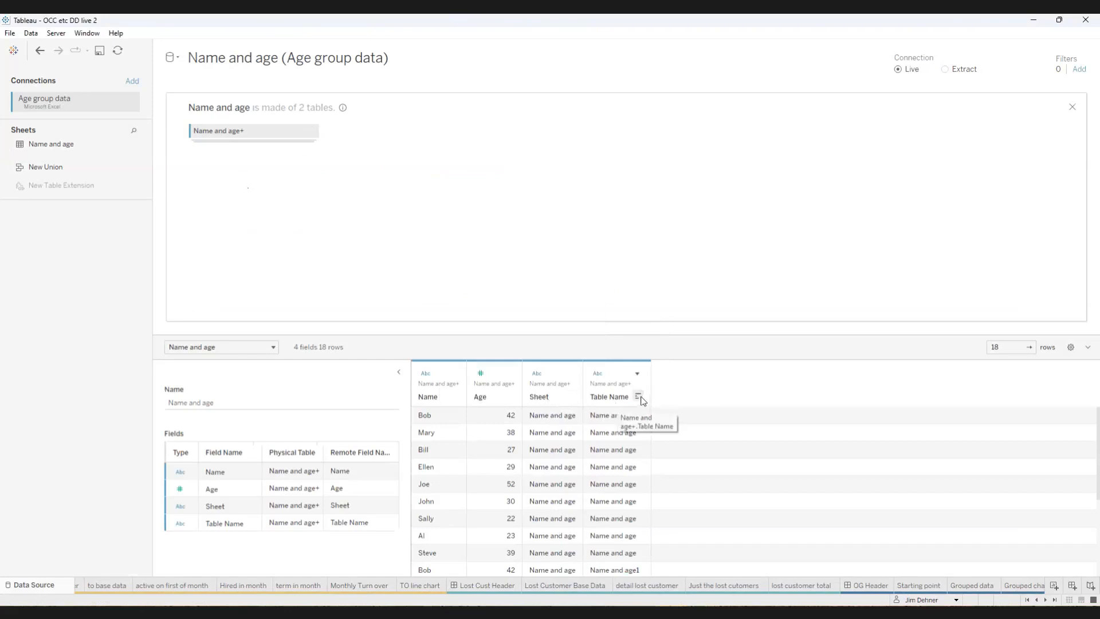
click(639, 396)
click(637, 396)
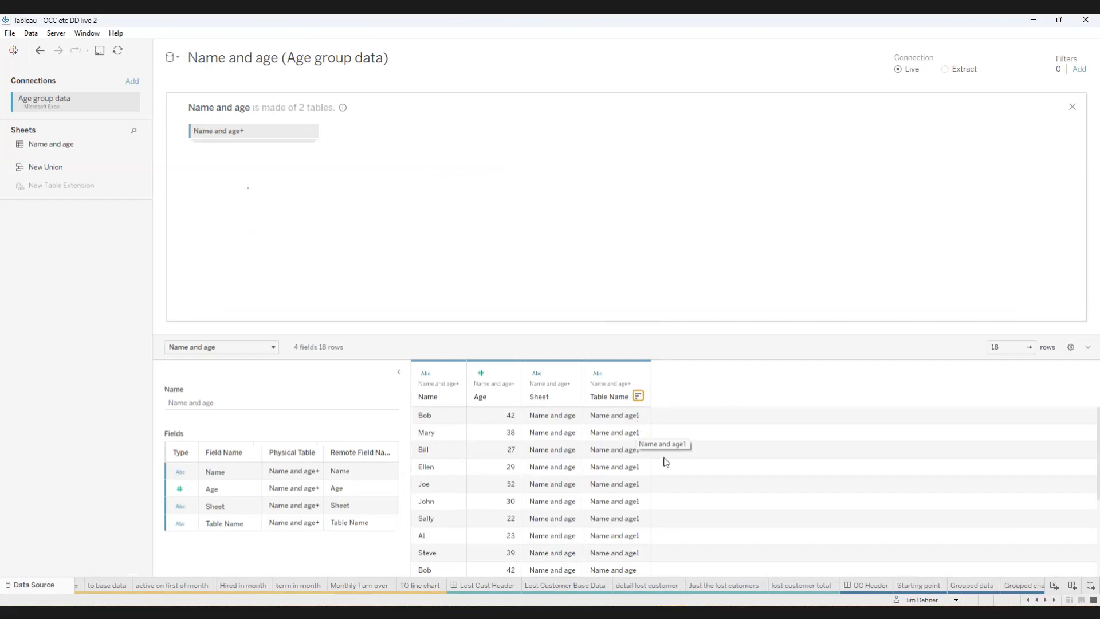
On the Grouped data sheet, examine the create overlapping groups formula and close it without changes.
click(974, 589)
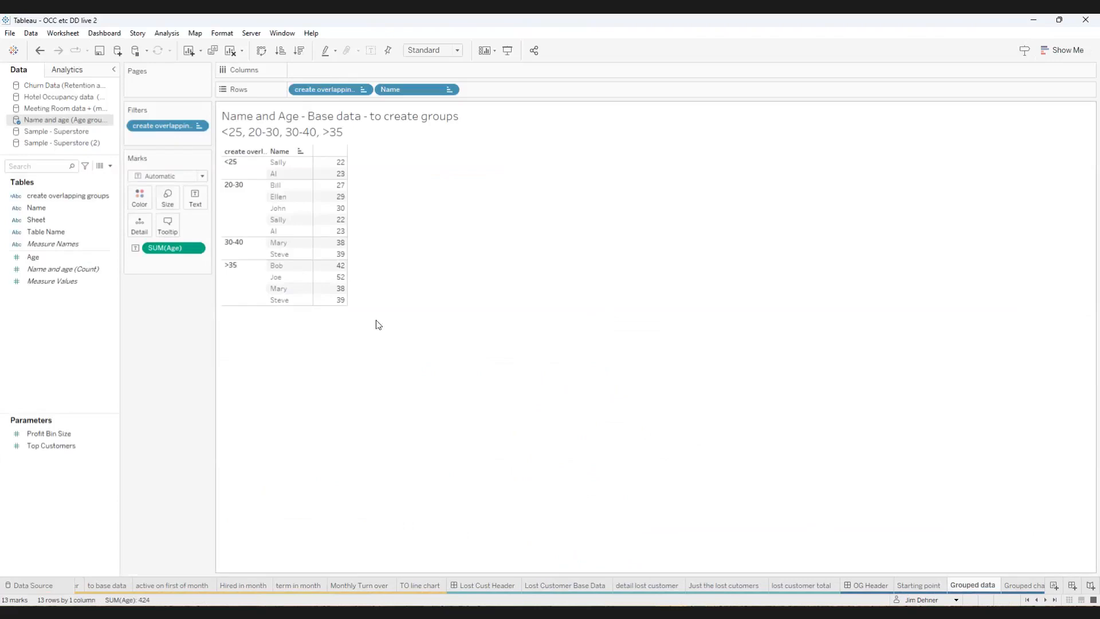
right_click(73, 198)
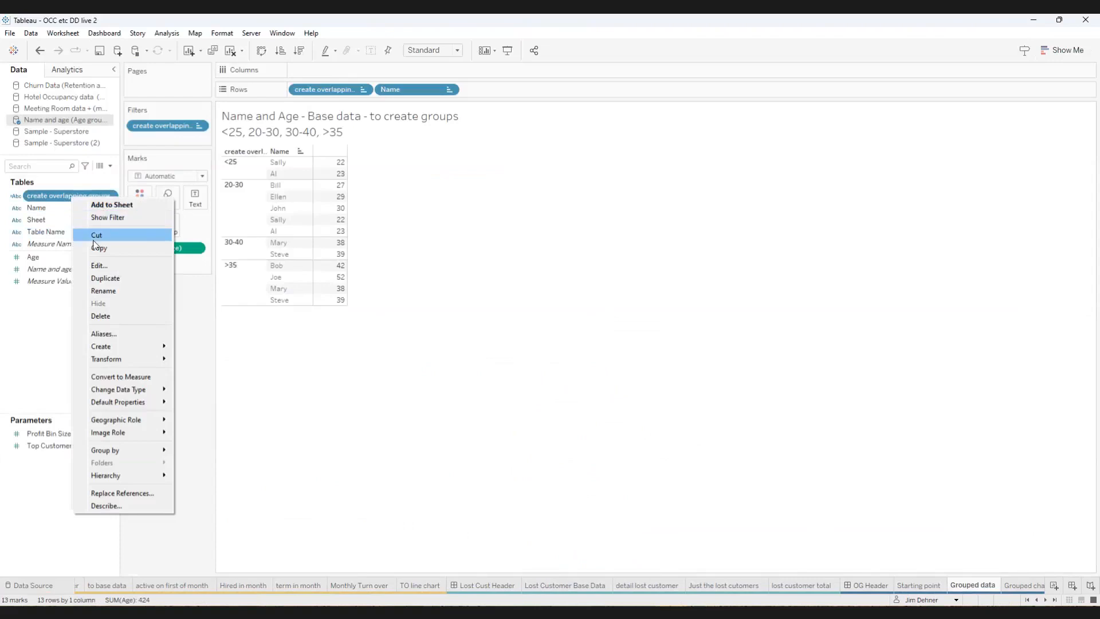
click(102, 272)
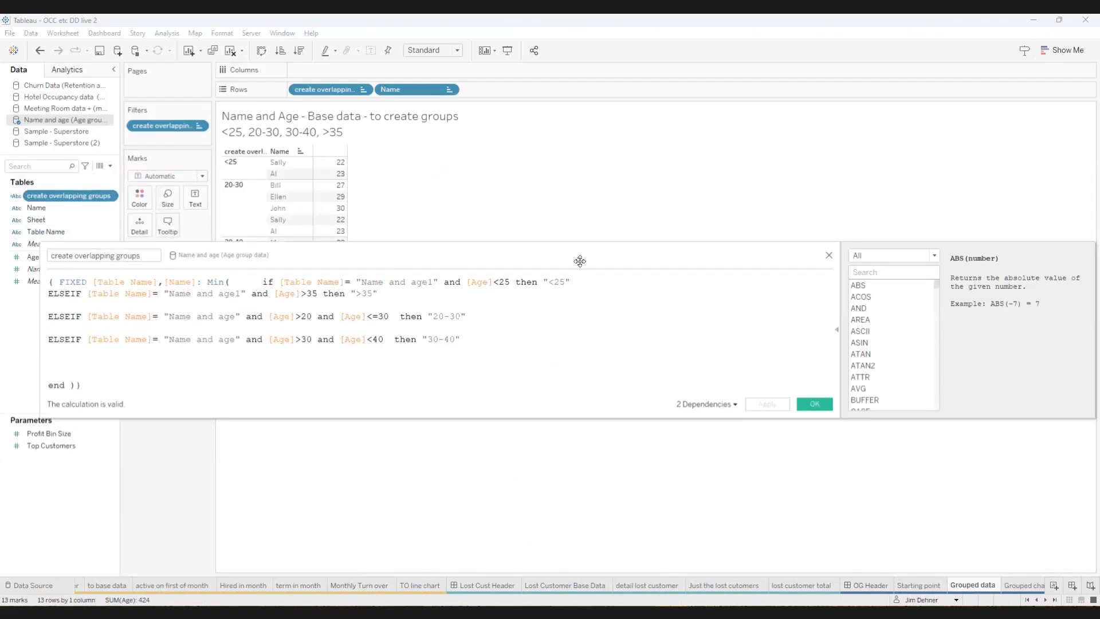
drag(581, 258, 636, 273)
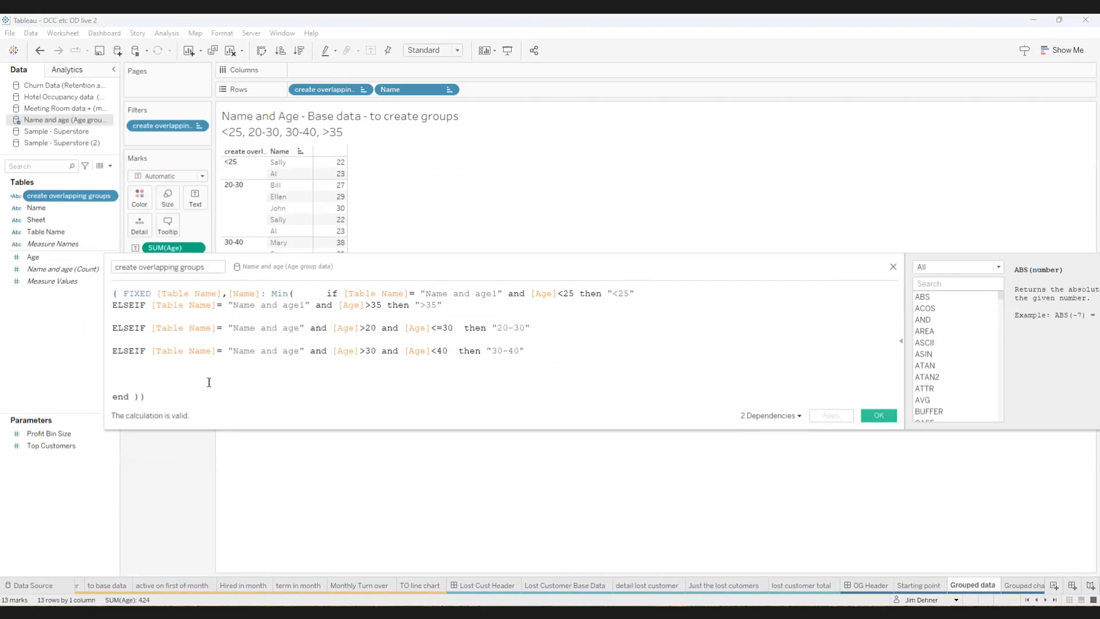
click(878, 415)
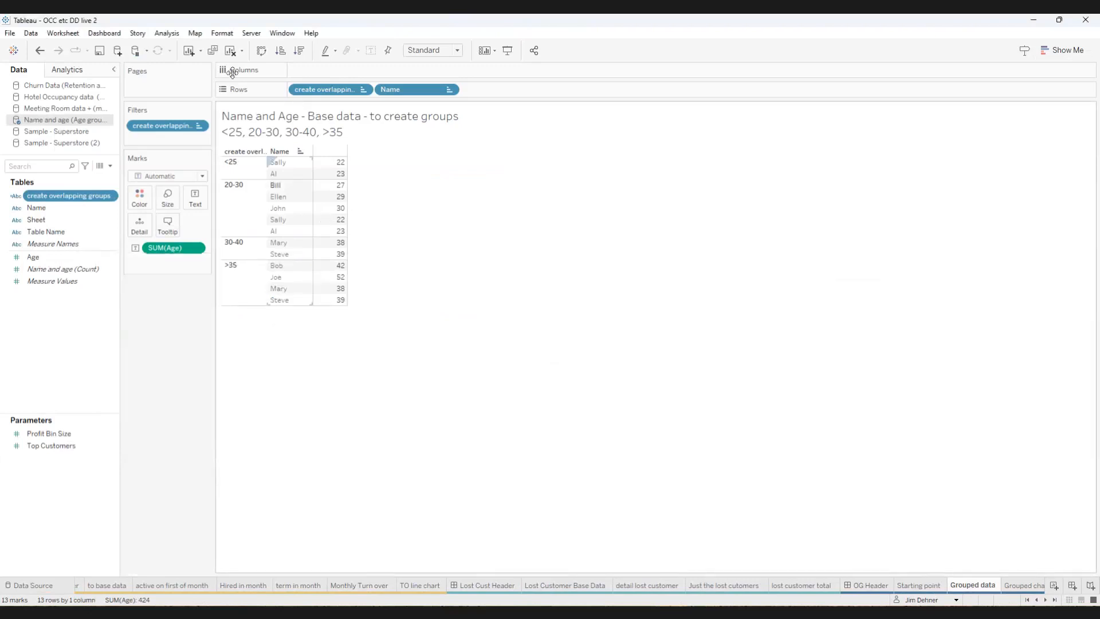
Show the create overlapping groups filter control on the Grouped data sheet.
right_click(172, 126)
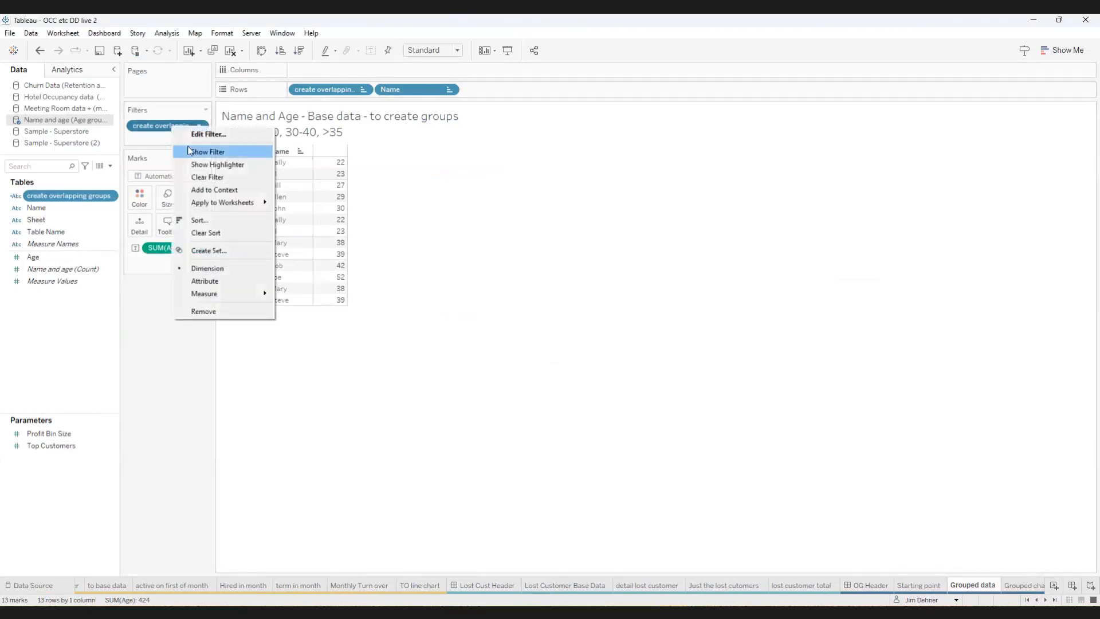
click(198, 155)
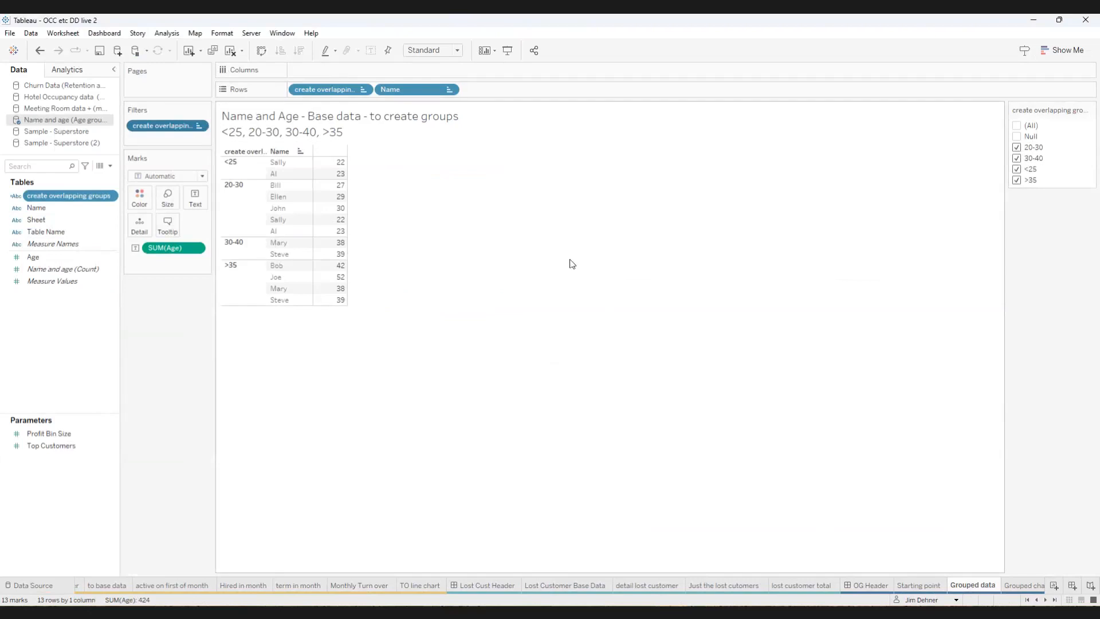
Review the Grouped chart sheet and show the Contact info dashboard.
click(1019, 586)
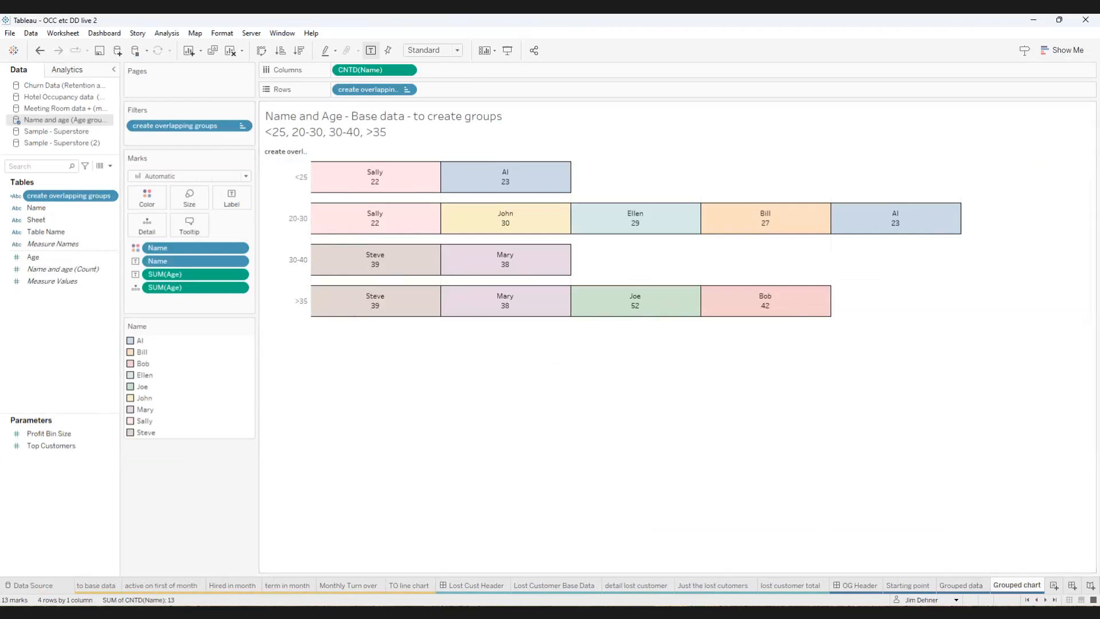
click(1046, 600)
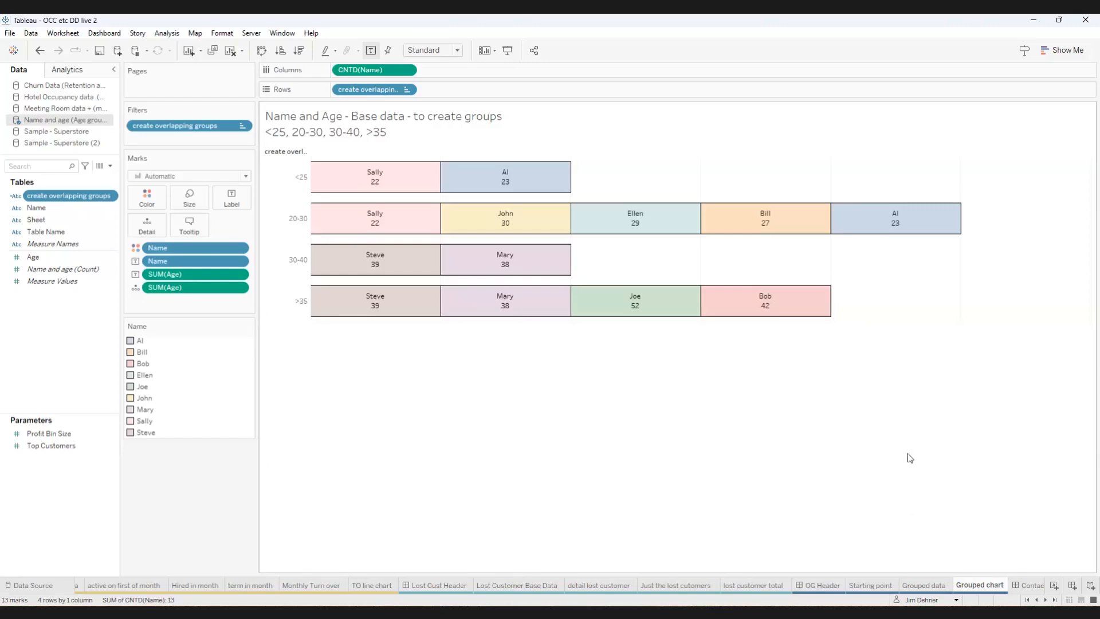
click(1031, 587)
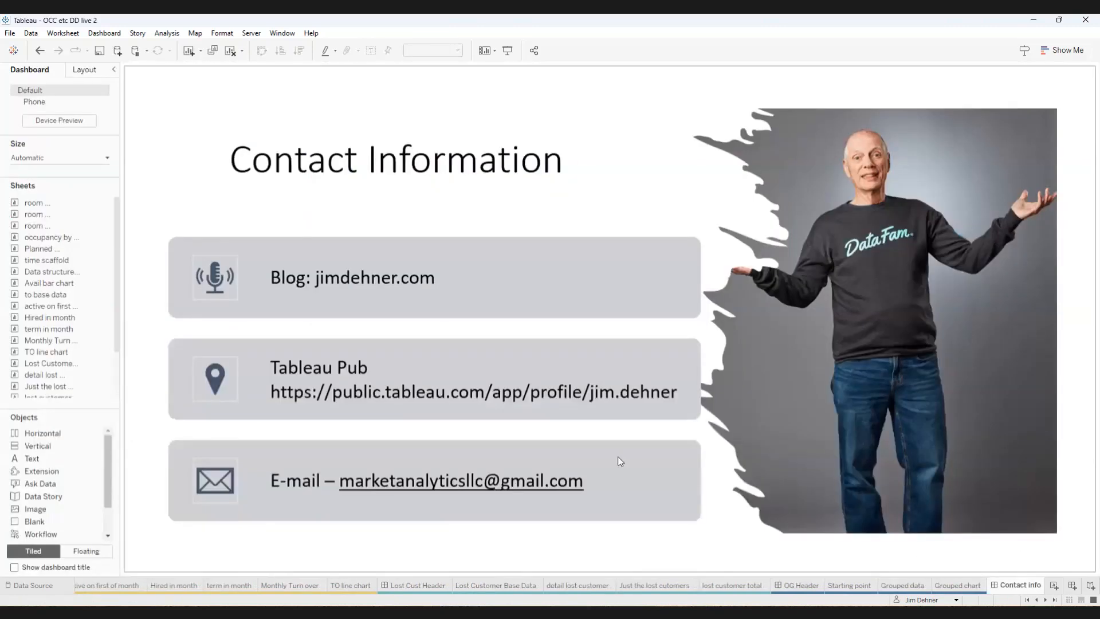